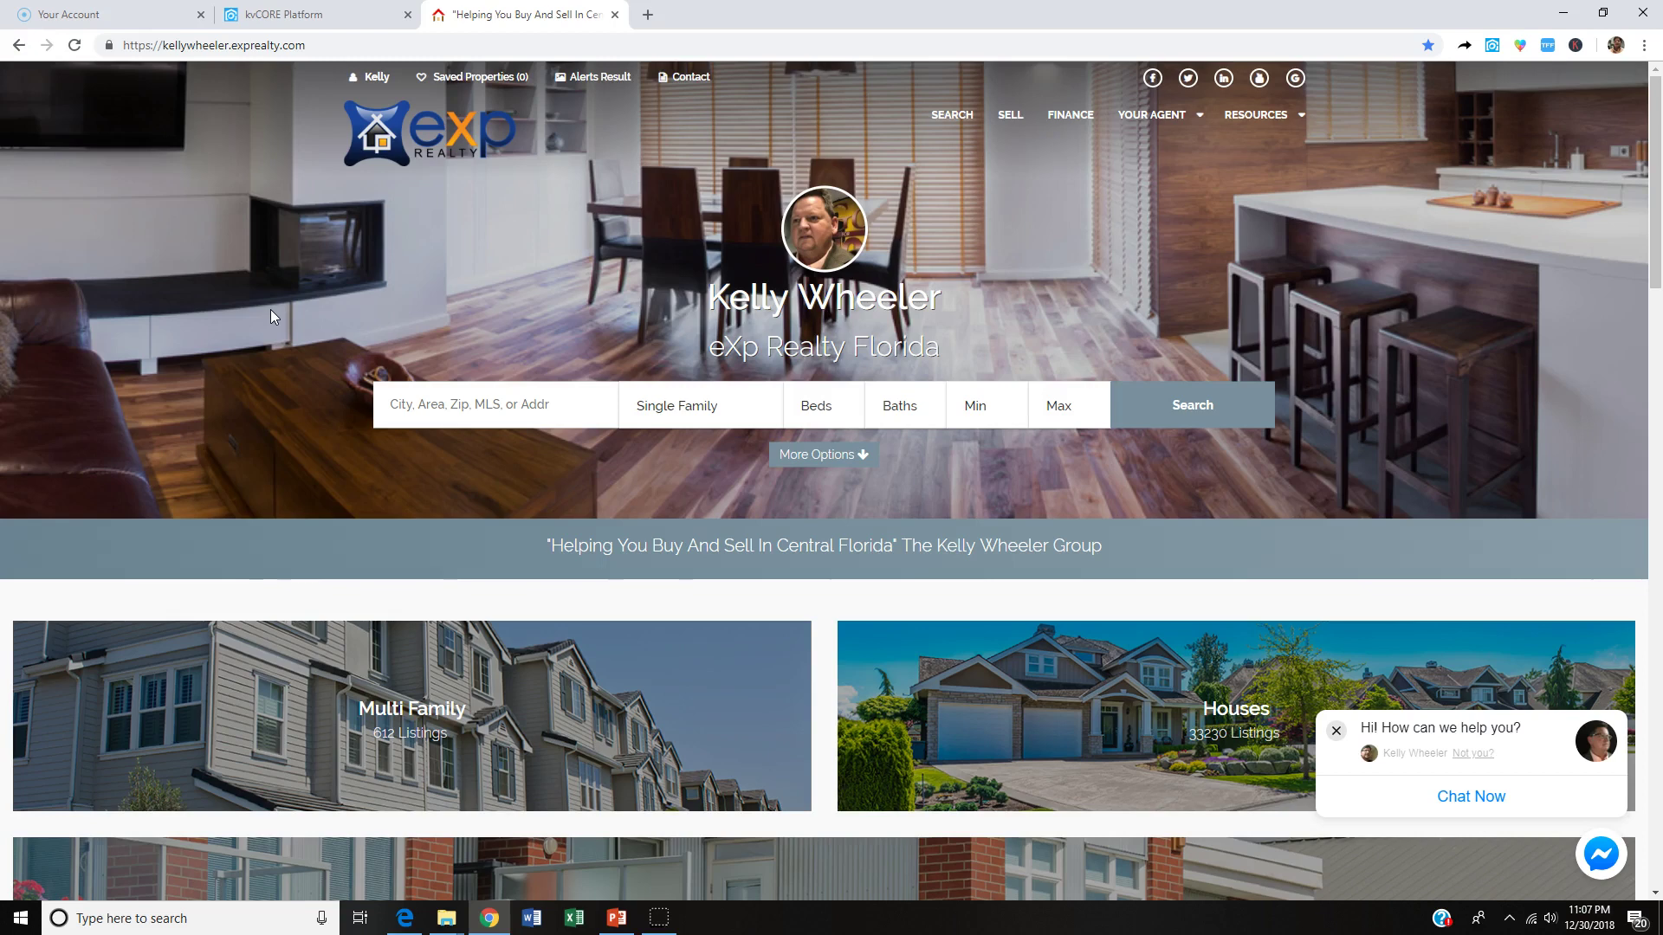
scroll(234, 279, "down", 4)
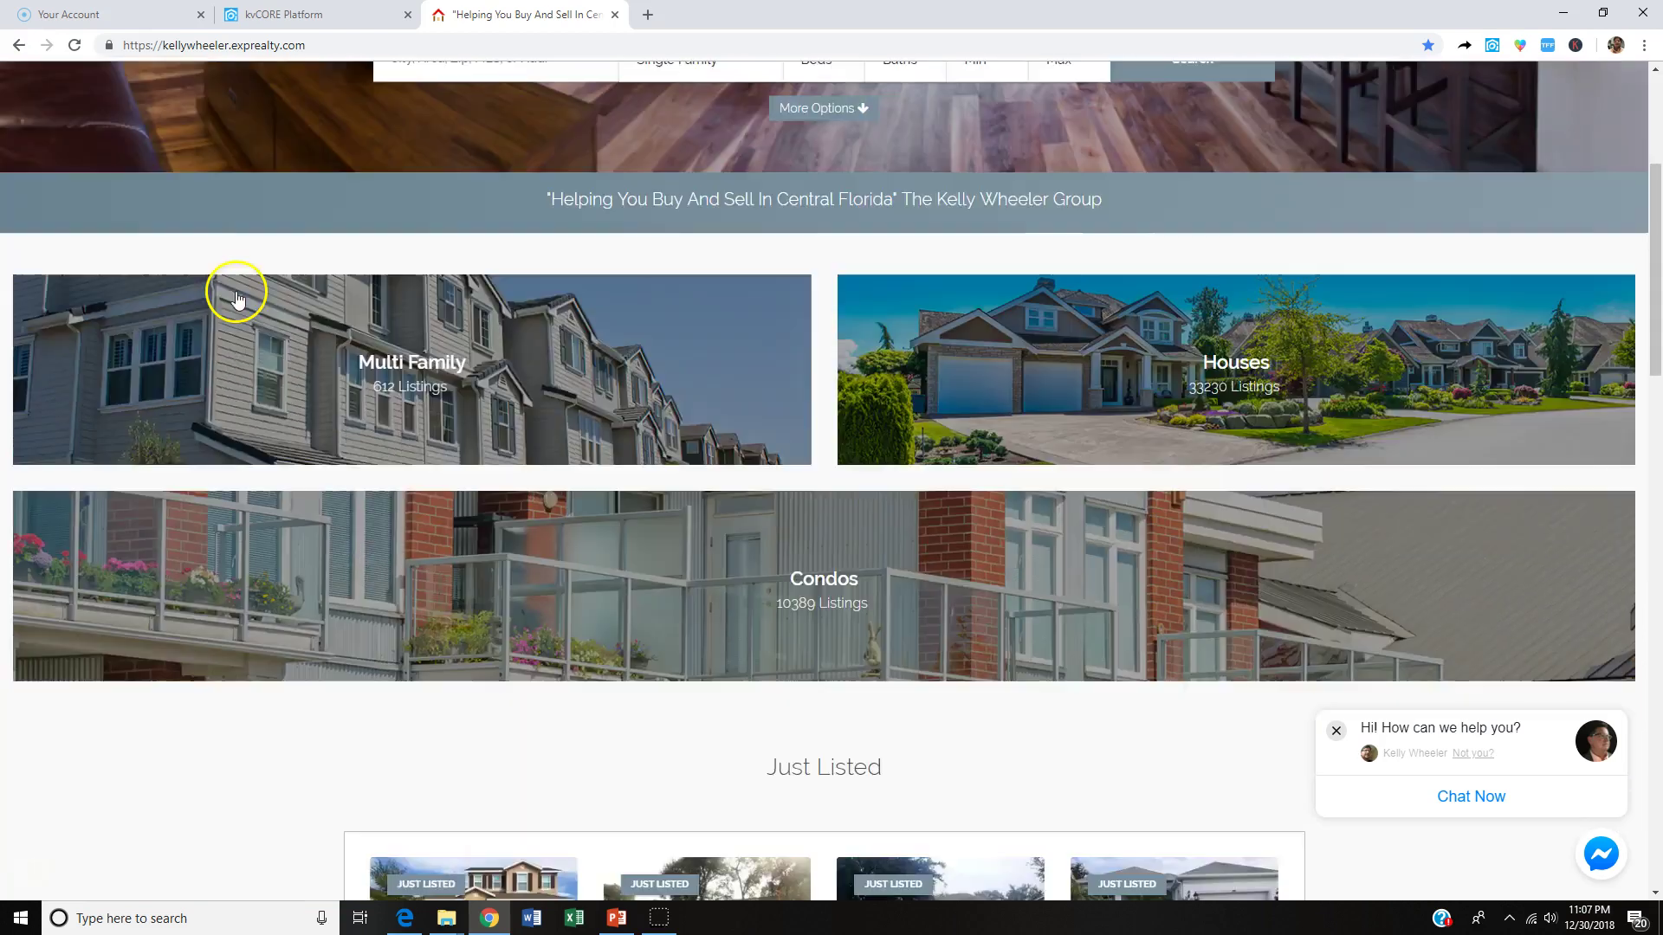
scroll(231, 286, "down", 5)
scroll(233, 290, "up", 7)
scroll(246, 290, "up", 2)
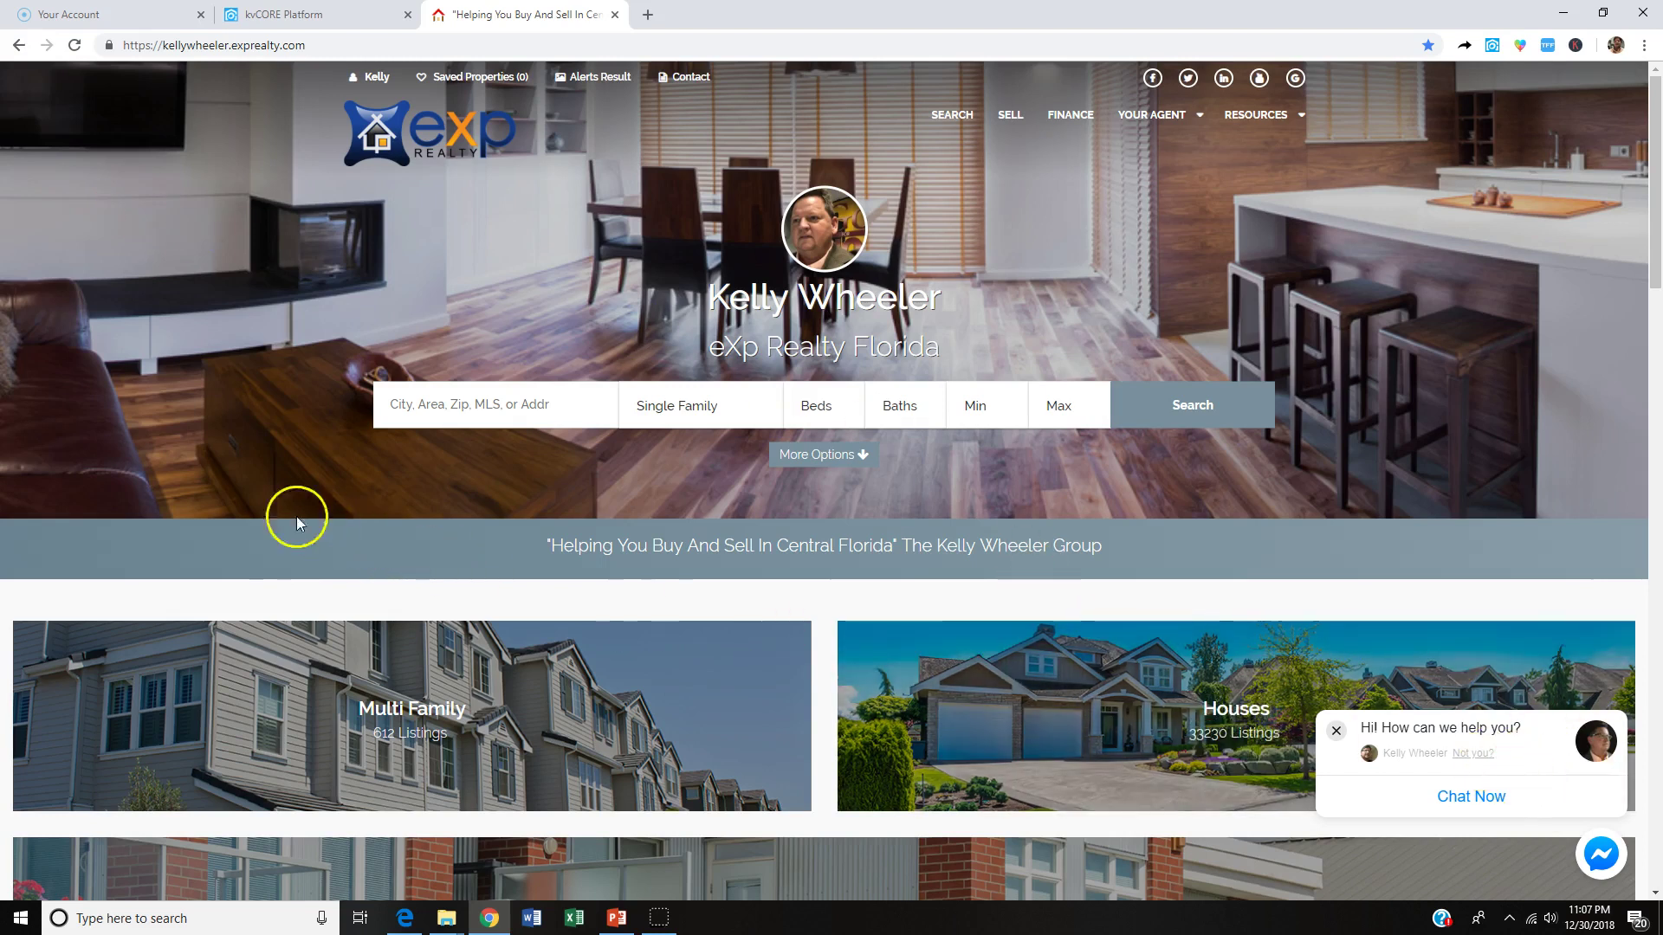
Switch to the kvCORE Platform tab showing the Smart CRM leads with status, activity and source.
left_click(277, 16)
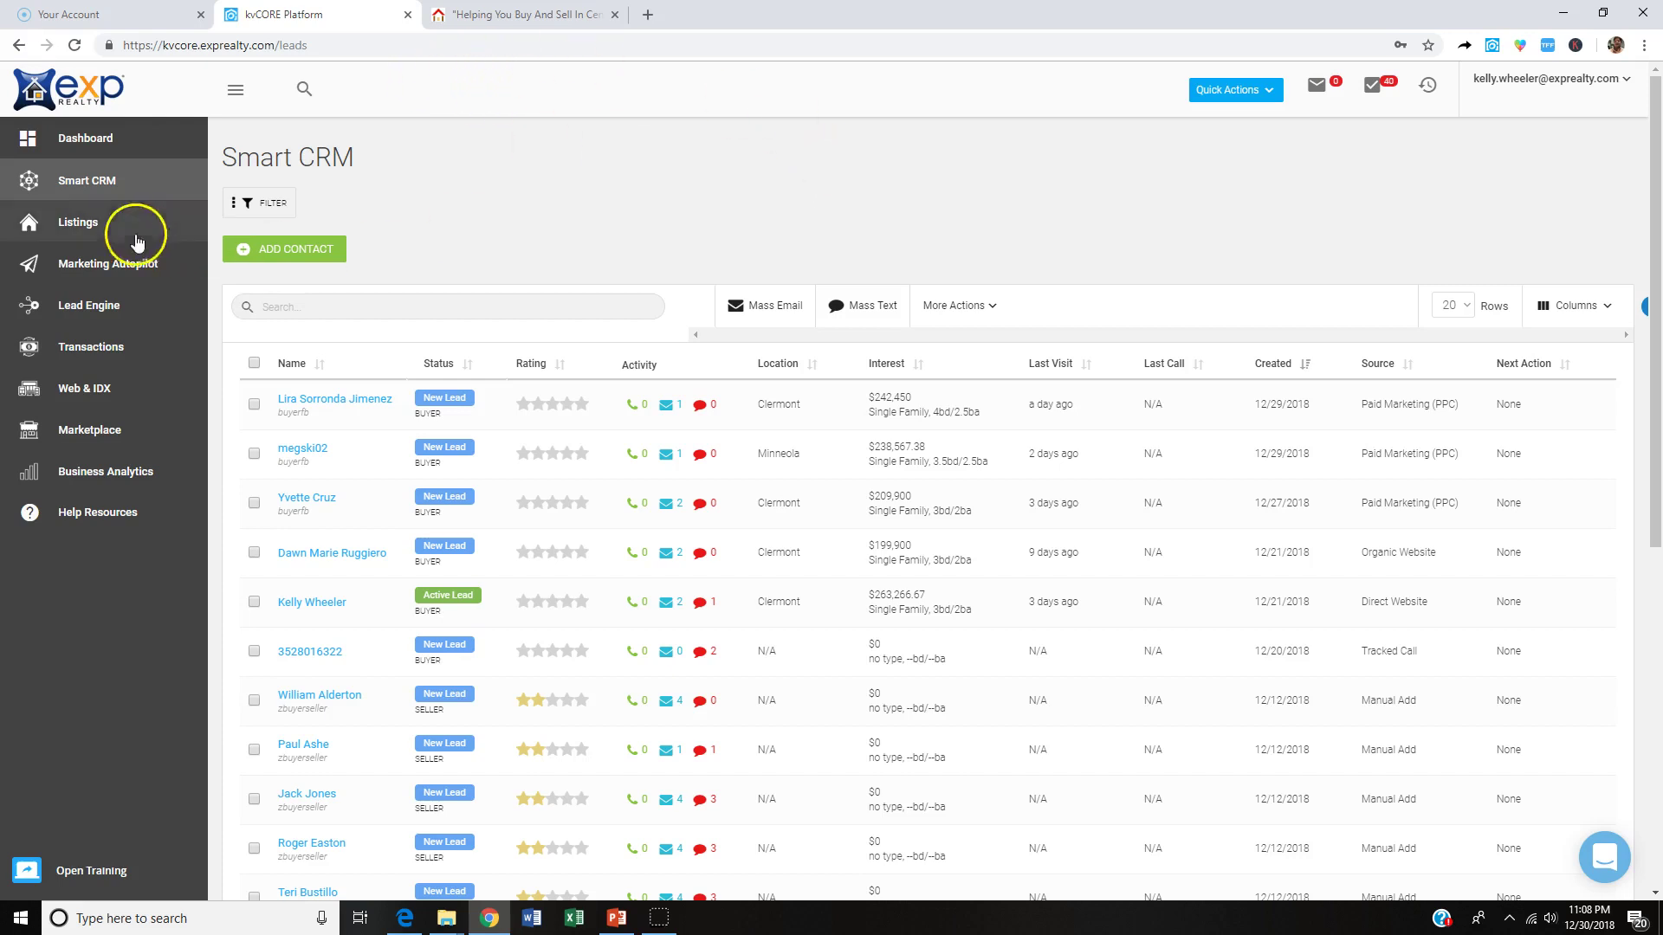
Open Marketing Autopilot and review the Start a Campaign and Behavioral Automation cards.
left_click(105, 265)
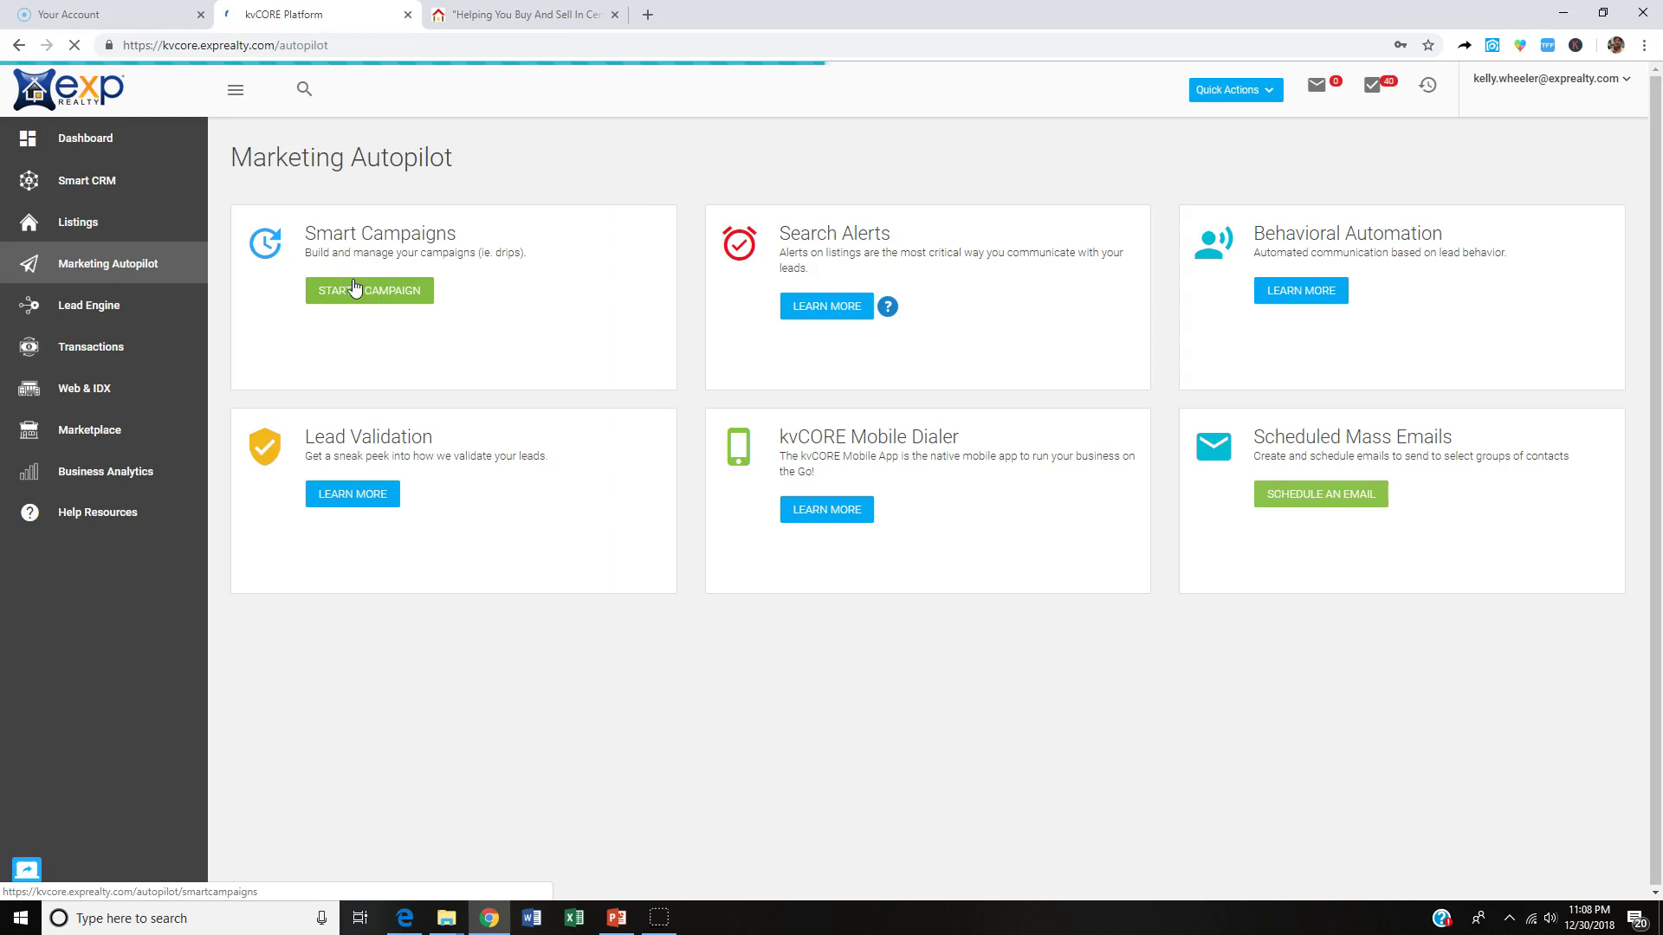
left_click(429, 299)
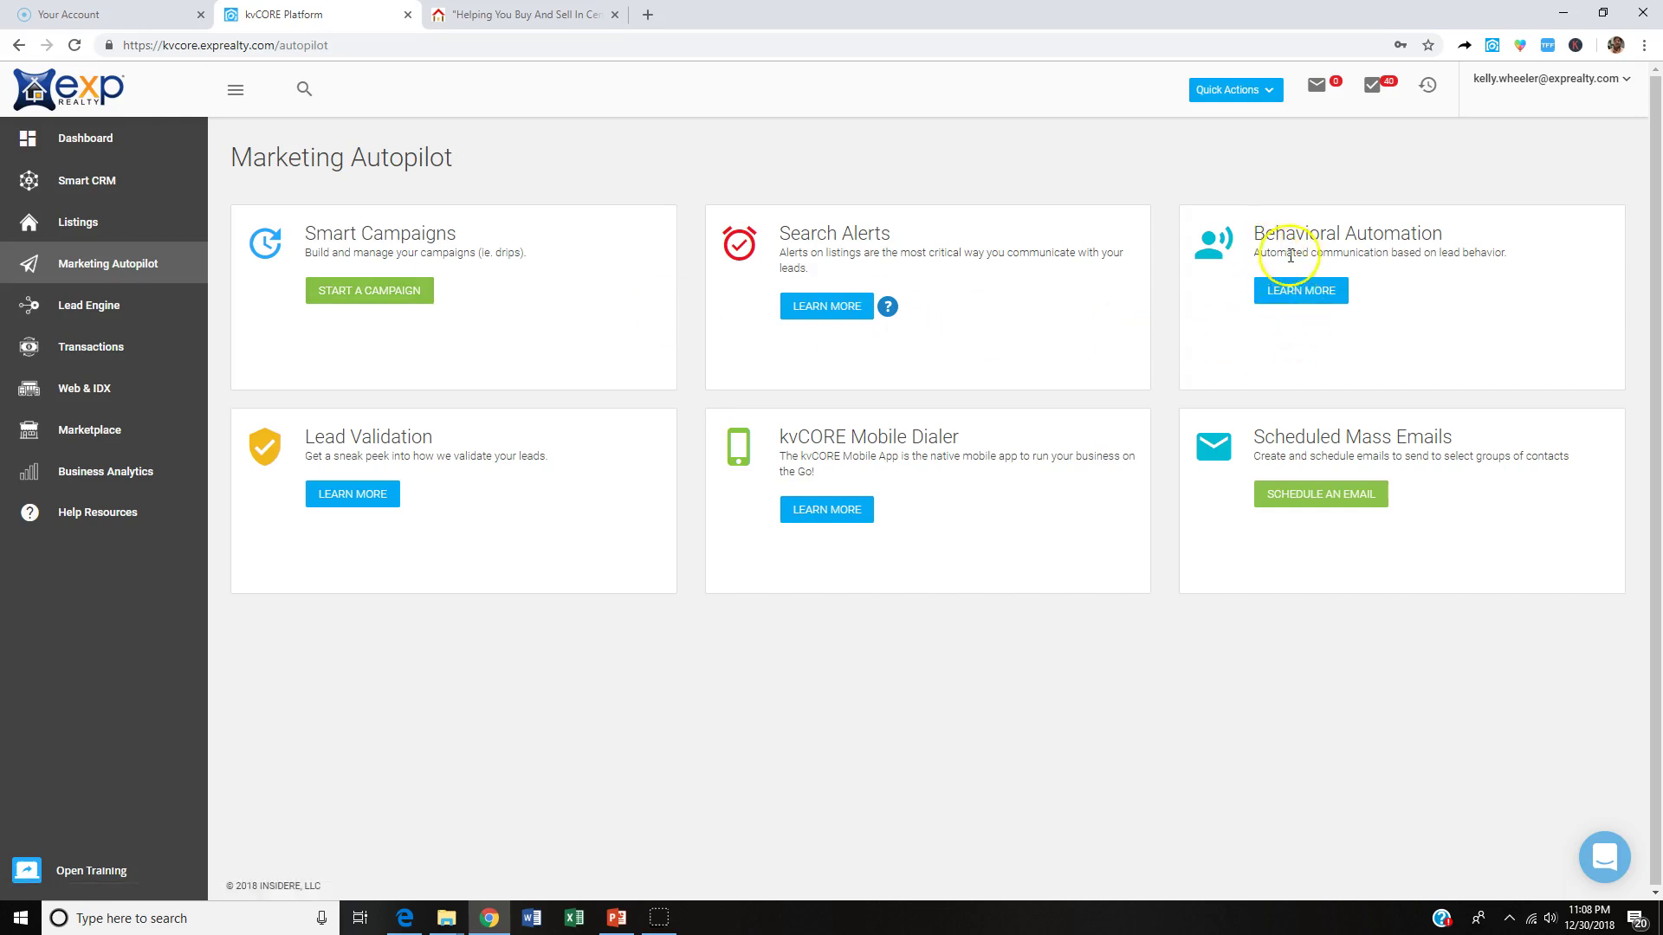
left_click(1417, 289)
Open Lead Engine from the sidebar to list landing pages, call capture and other lead tools.
left_click(74, 305)
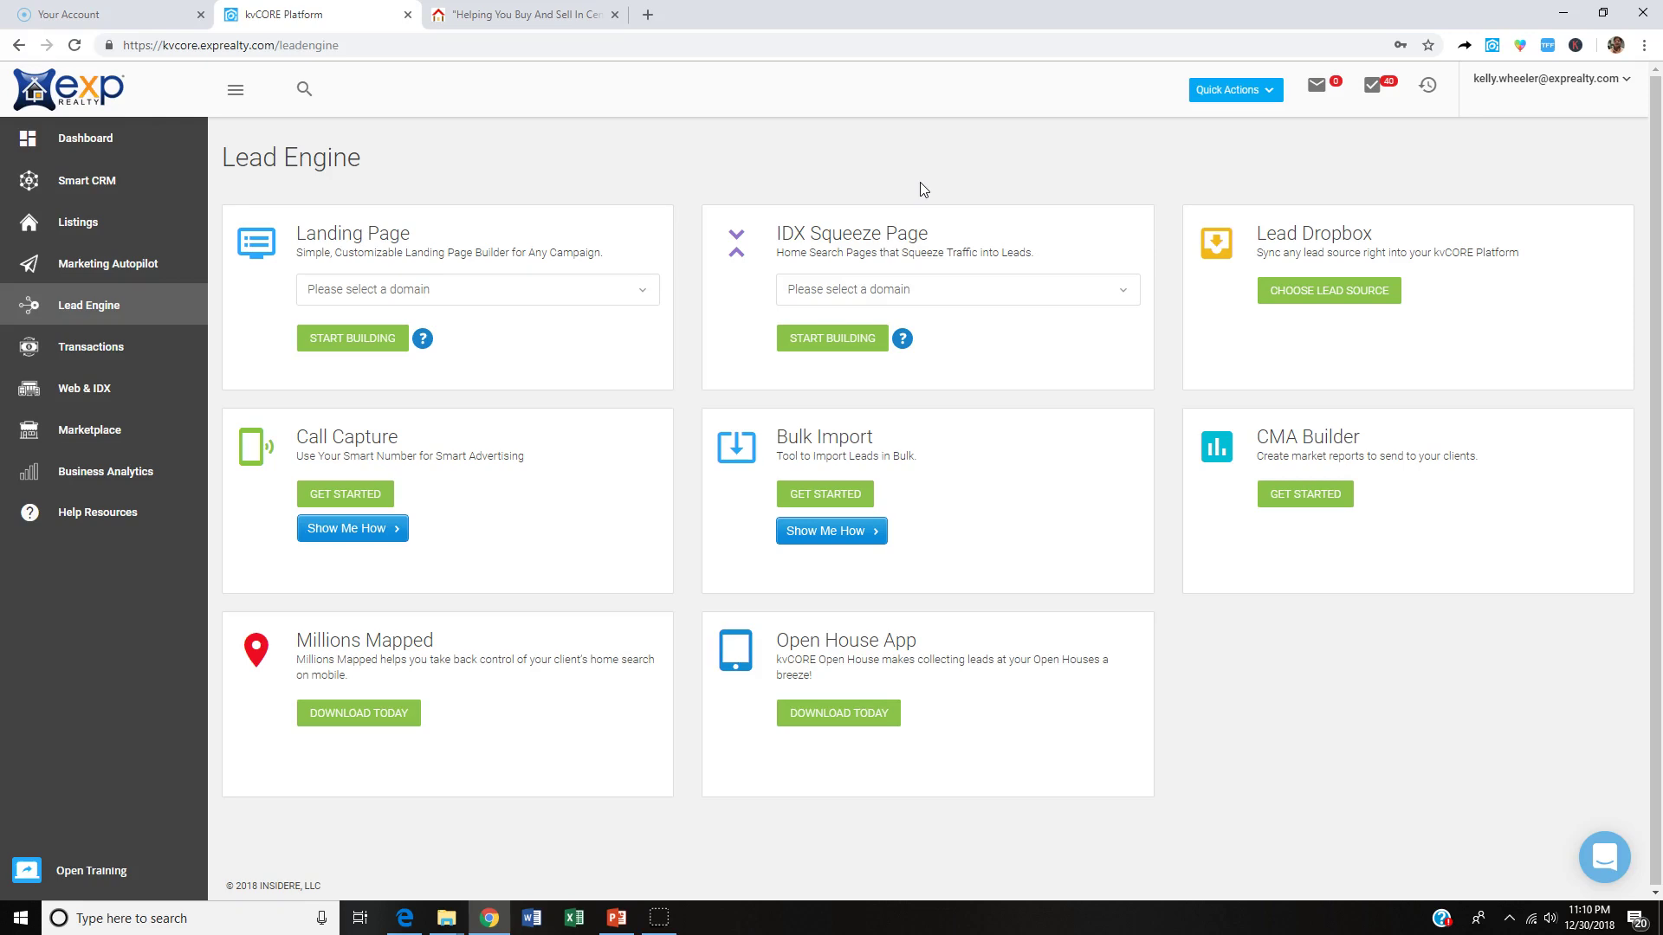
Expand the Landing Page card's 'Please select a domain' list of sites.
left_click(809, 315)
left_click(368, 289)
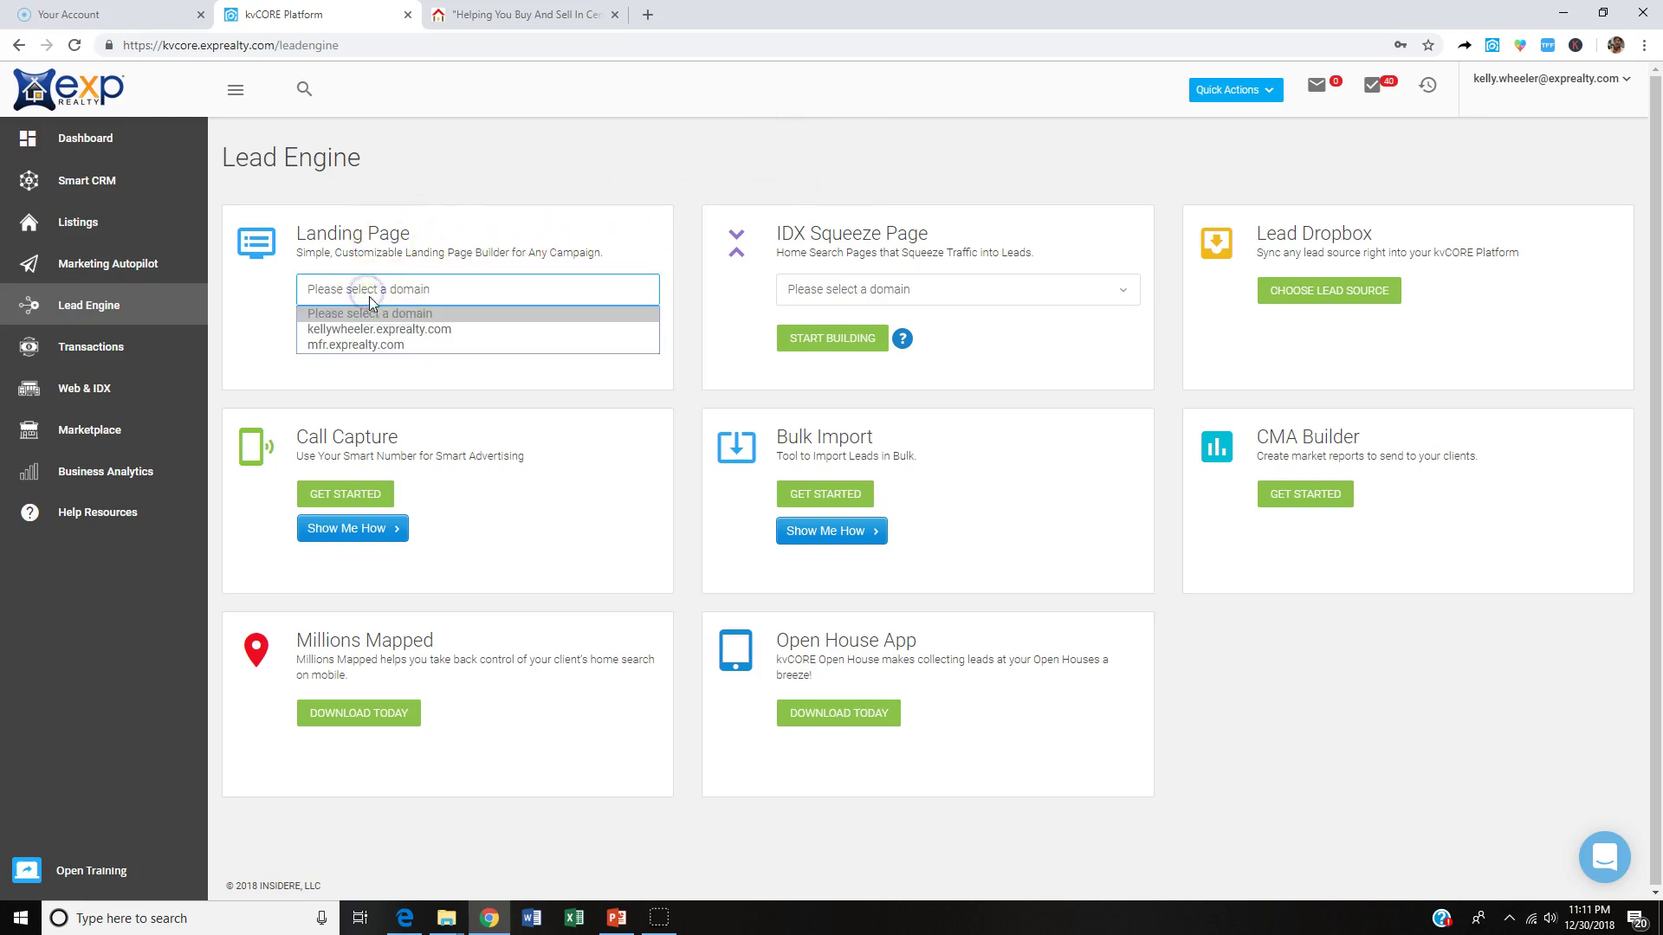
Build the landing page on kellywheeler.exprealty.com and inspect its headline and Distressed Properties text.
left_click(381, 330)
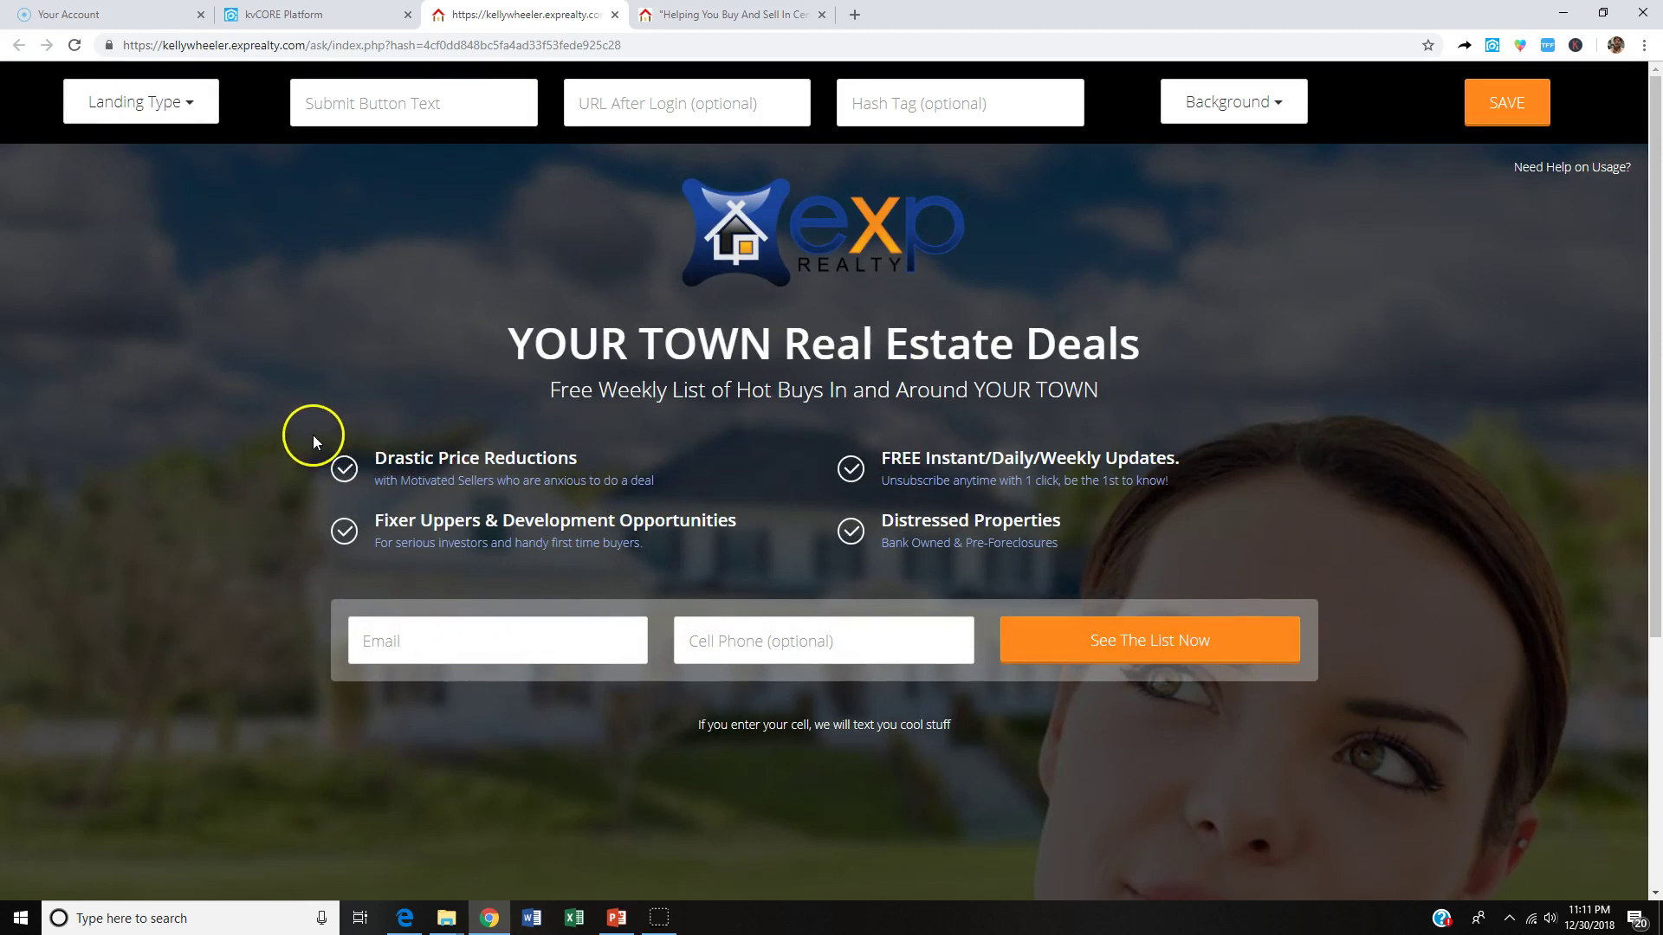
scroll(295, 429, "down", 4)
scroll(259, 421, "up", 4)
left_click(630, 367)
left_click(949, 522)
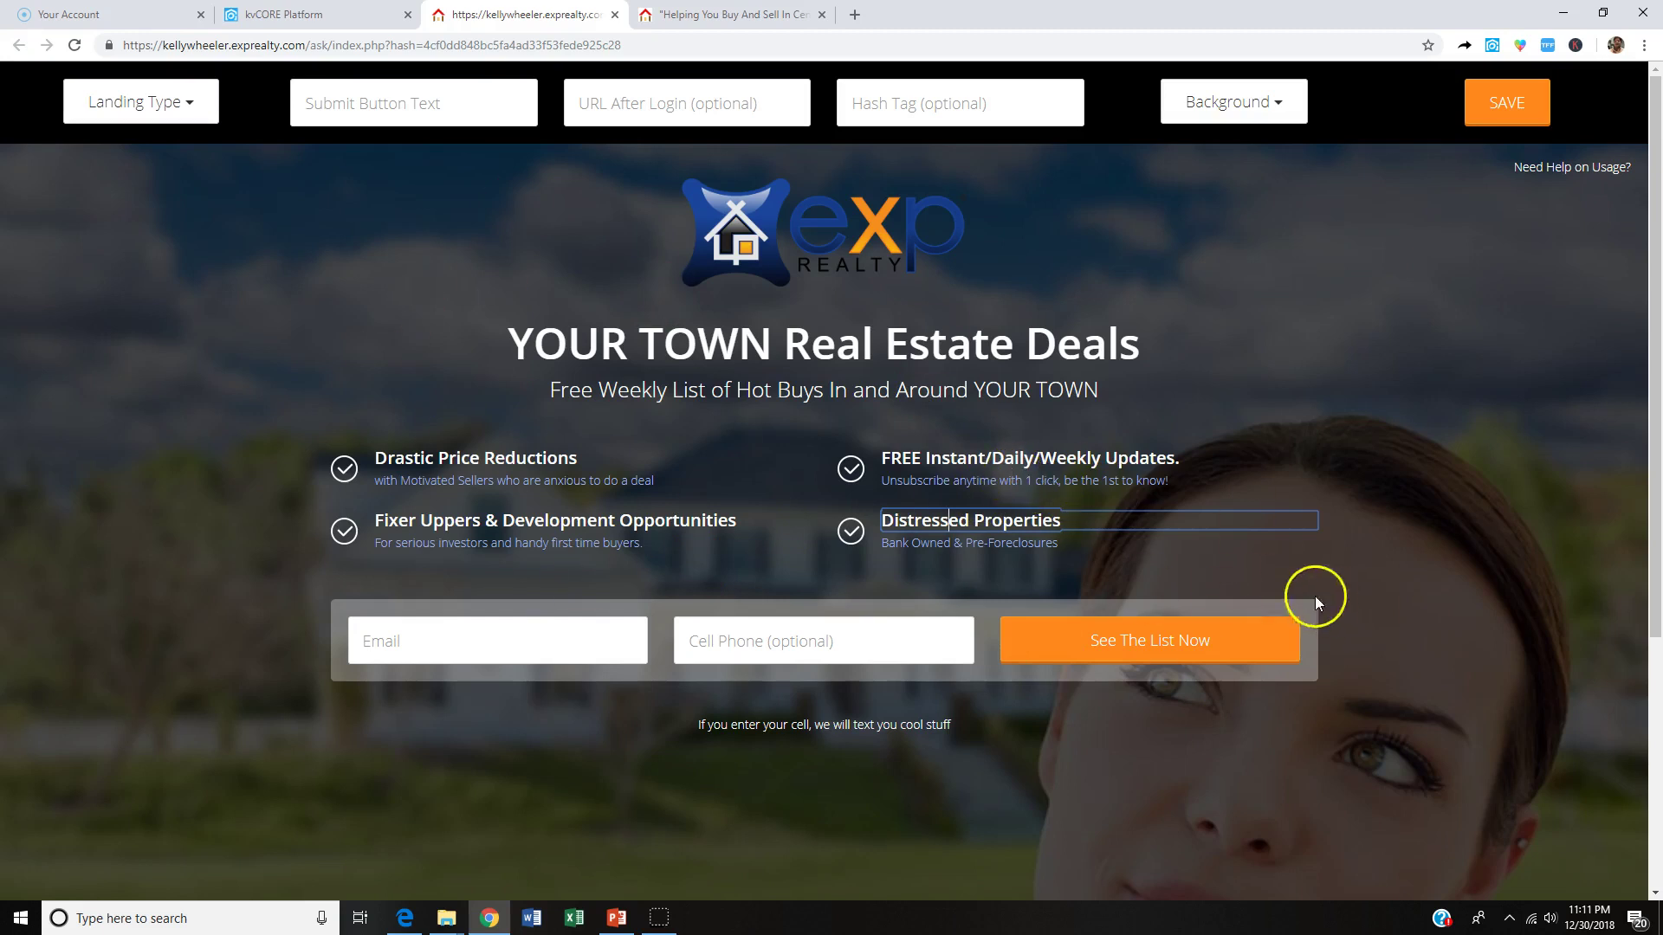
Switch the landing page to the Video + Lead layout and play then pause the Kunversion video.
left_click(130, 108)
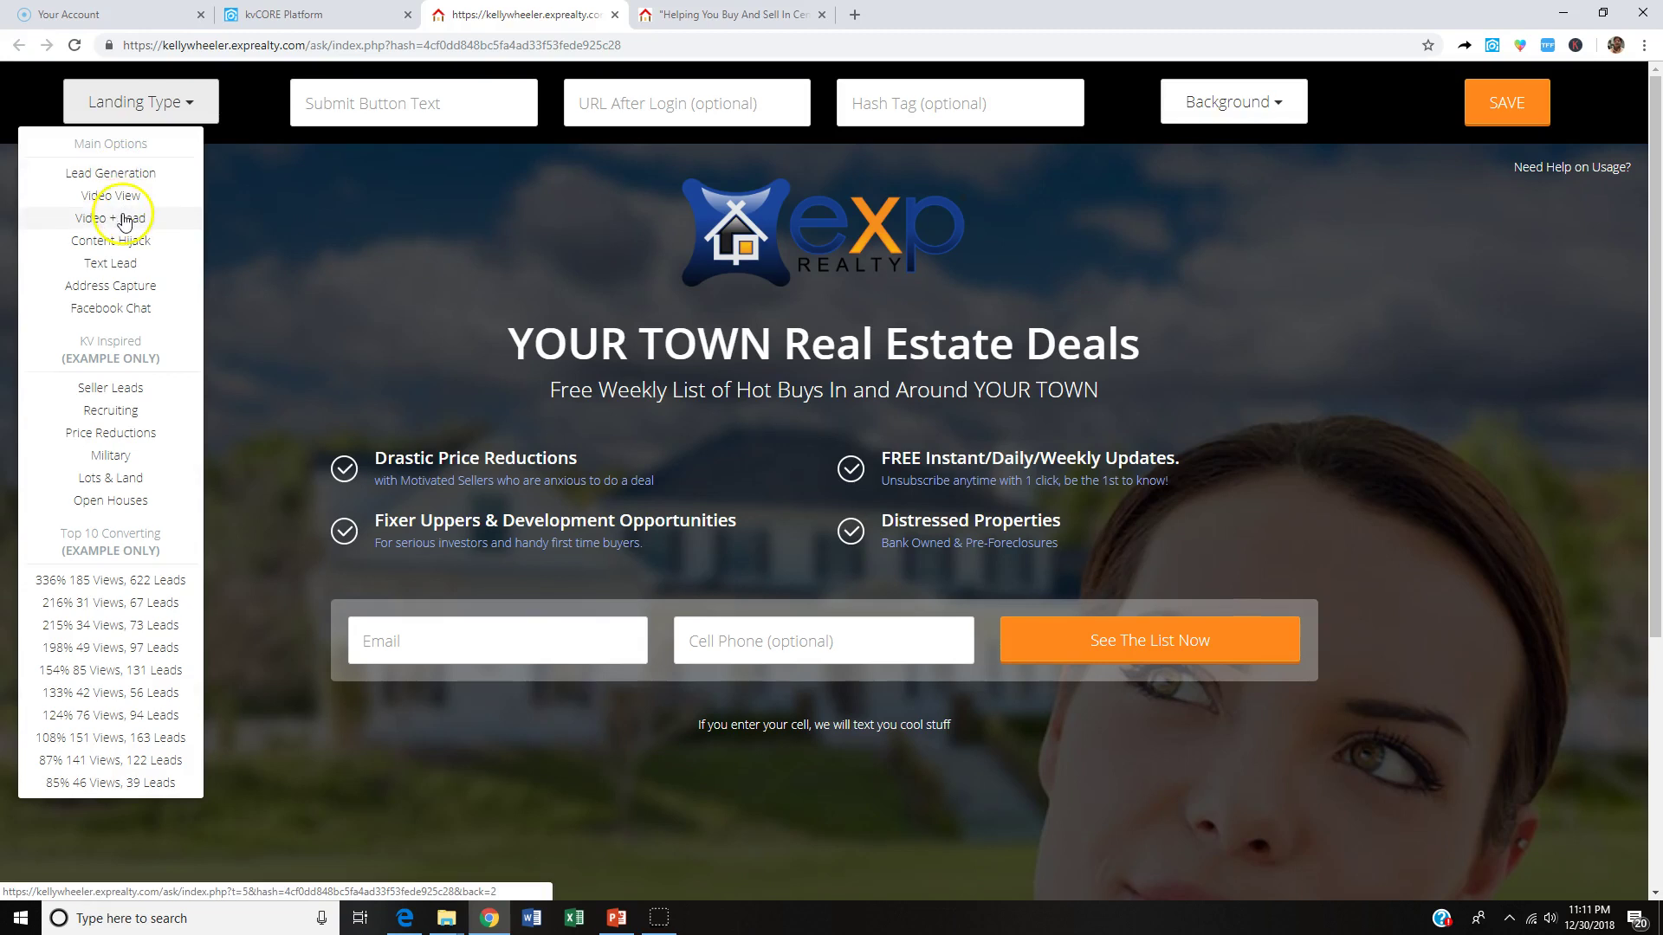
left_click(126, 221)
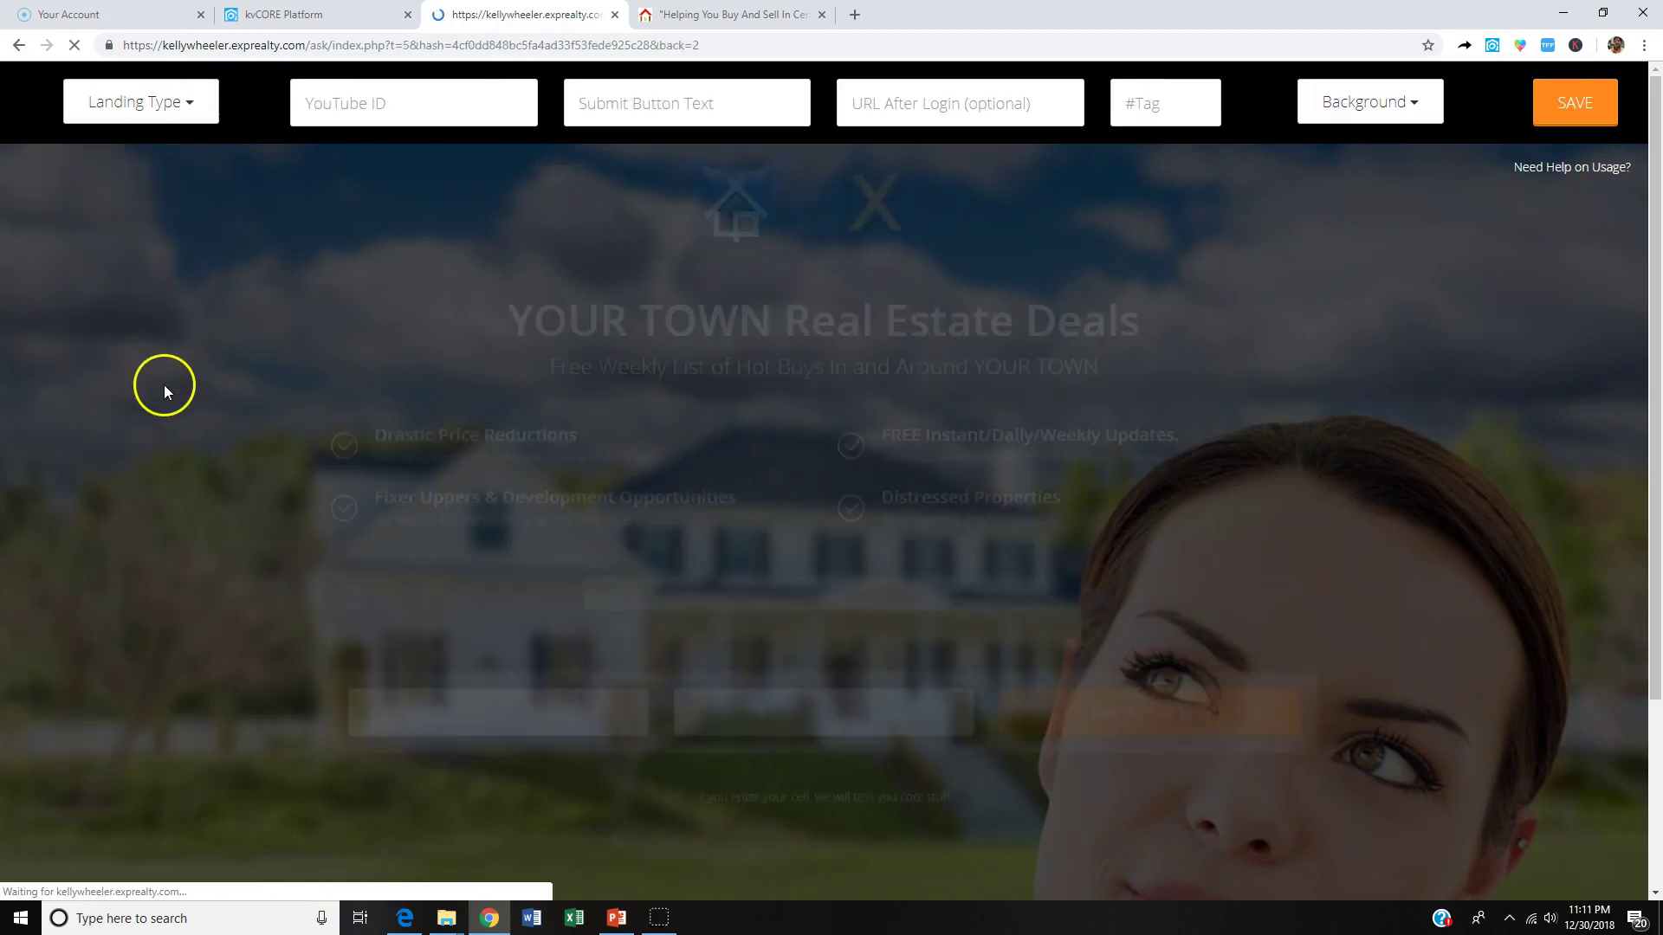
scroll(204, 398, "down", 3)
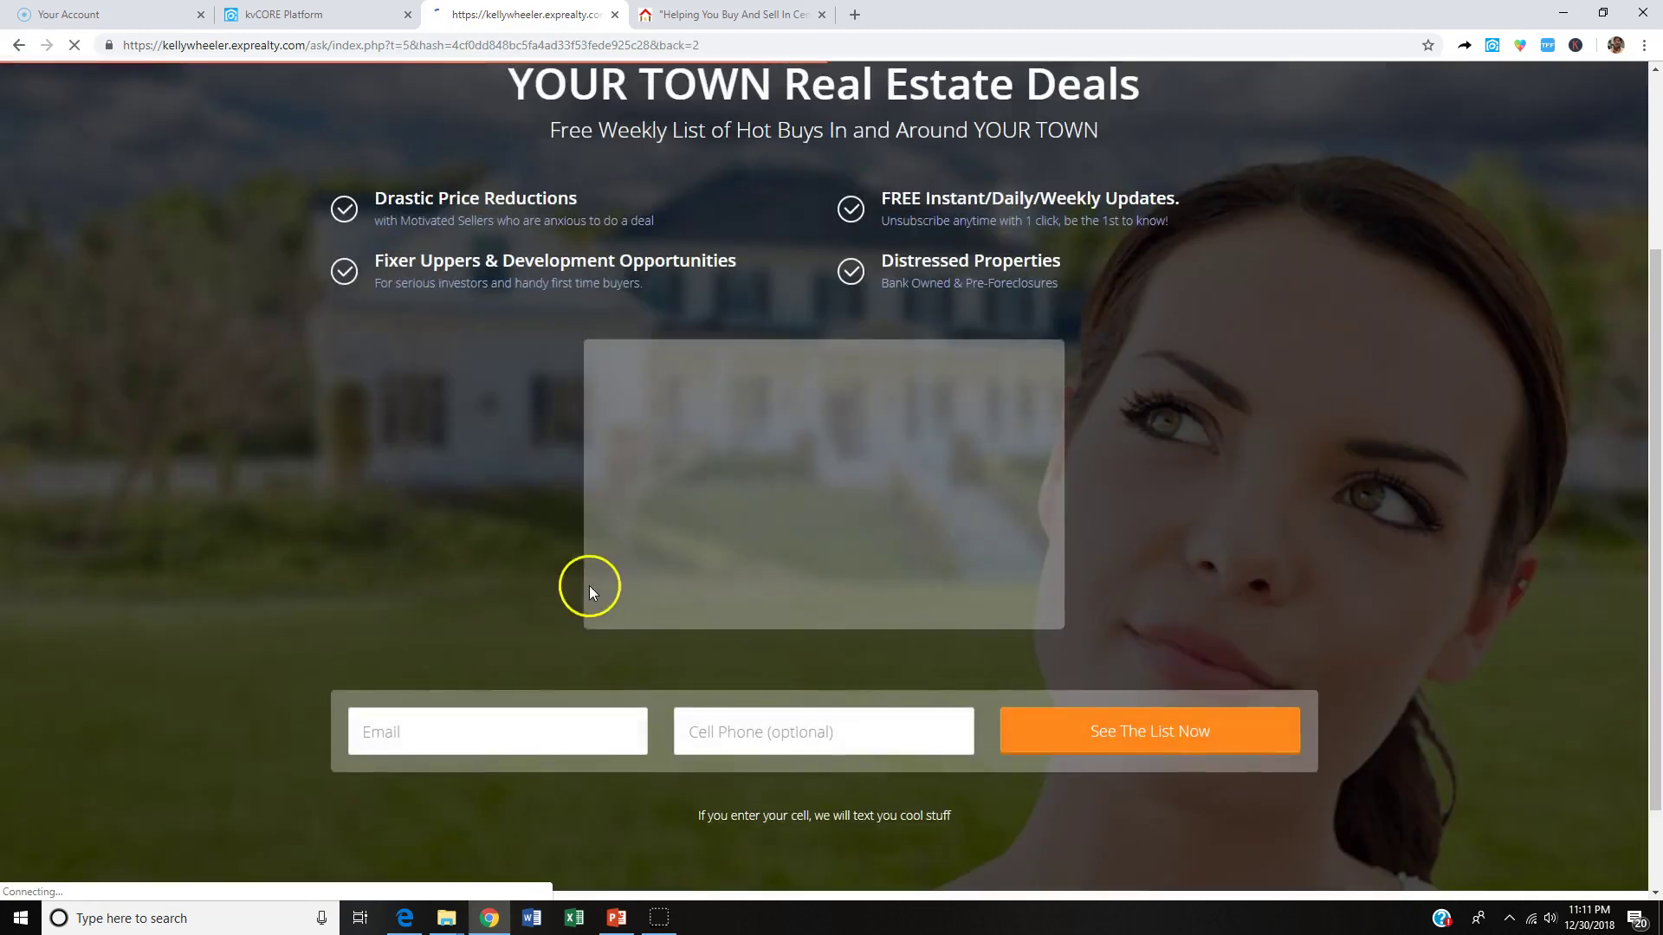
left_click(658, 598)
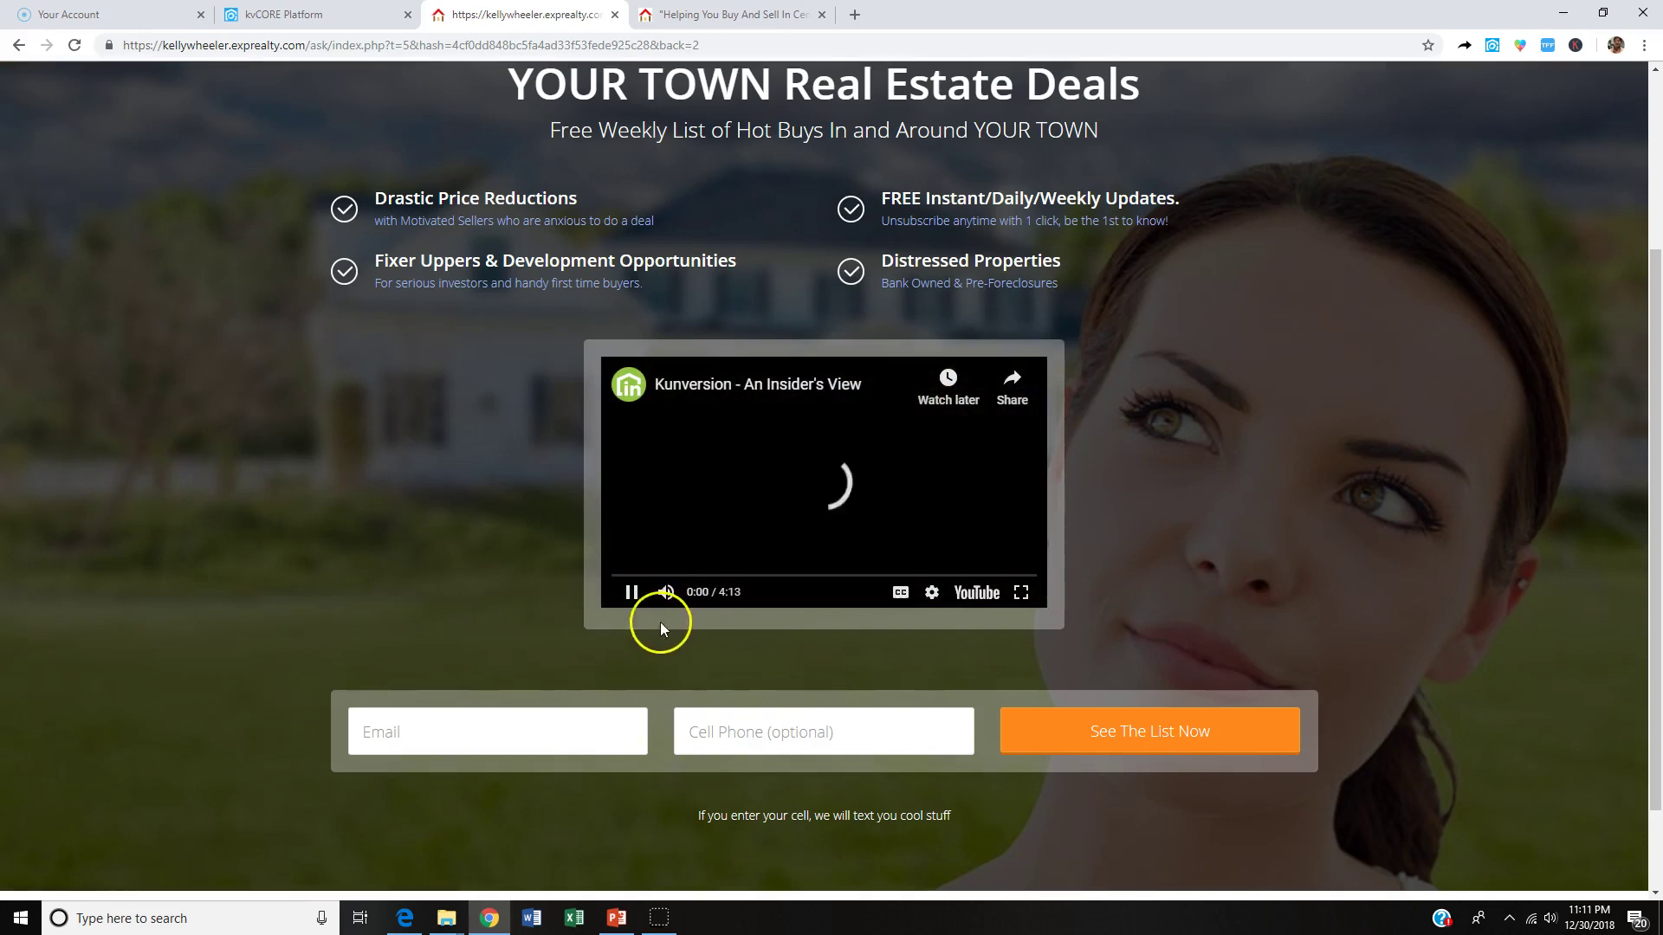
left_click(630, 596)
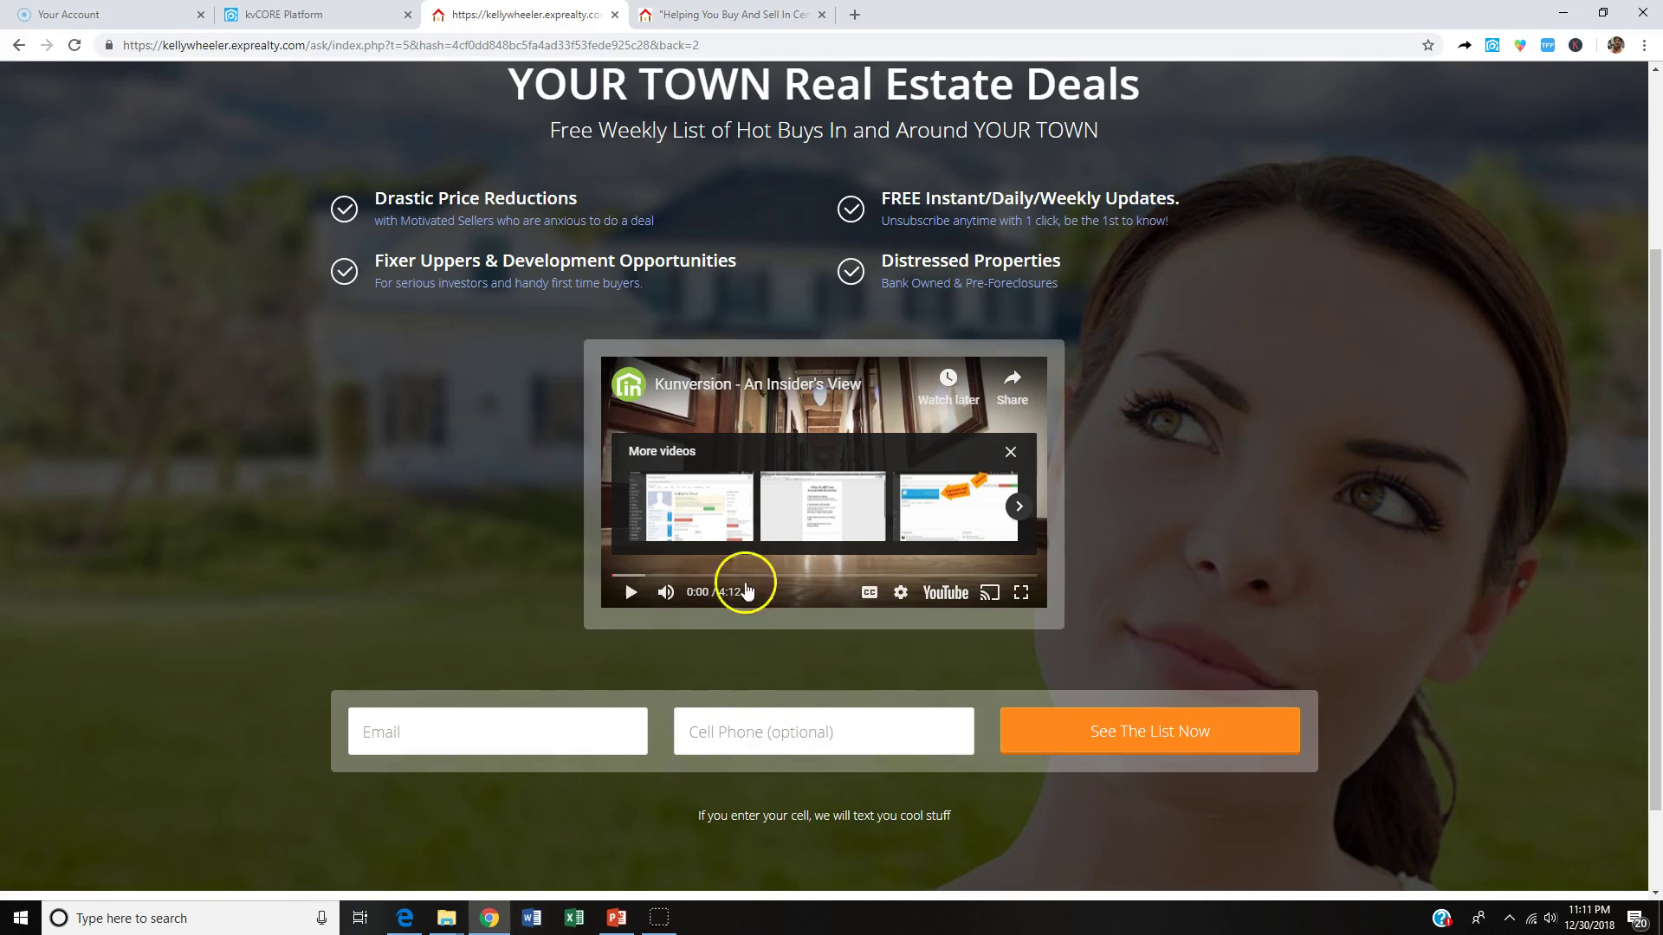
Apply the top-converting free home market evaluation template (336%, 622 Leads).
scroll(143, 471, "up", 3)
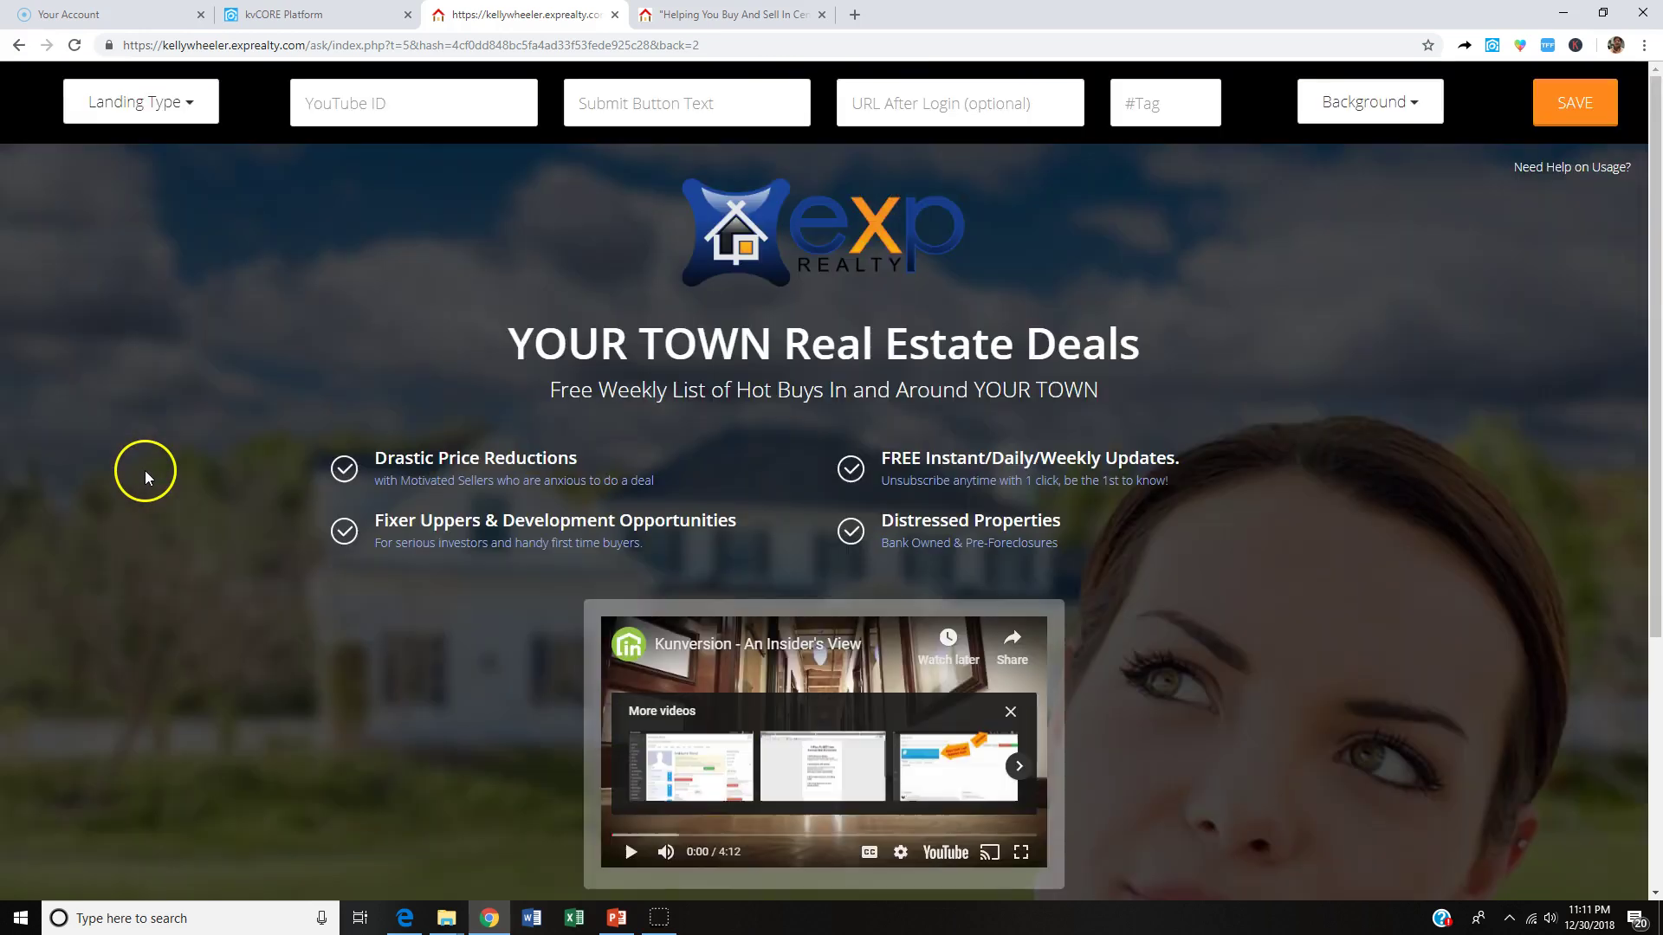
left_click(113, 103)
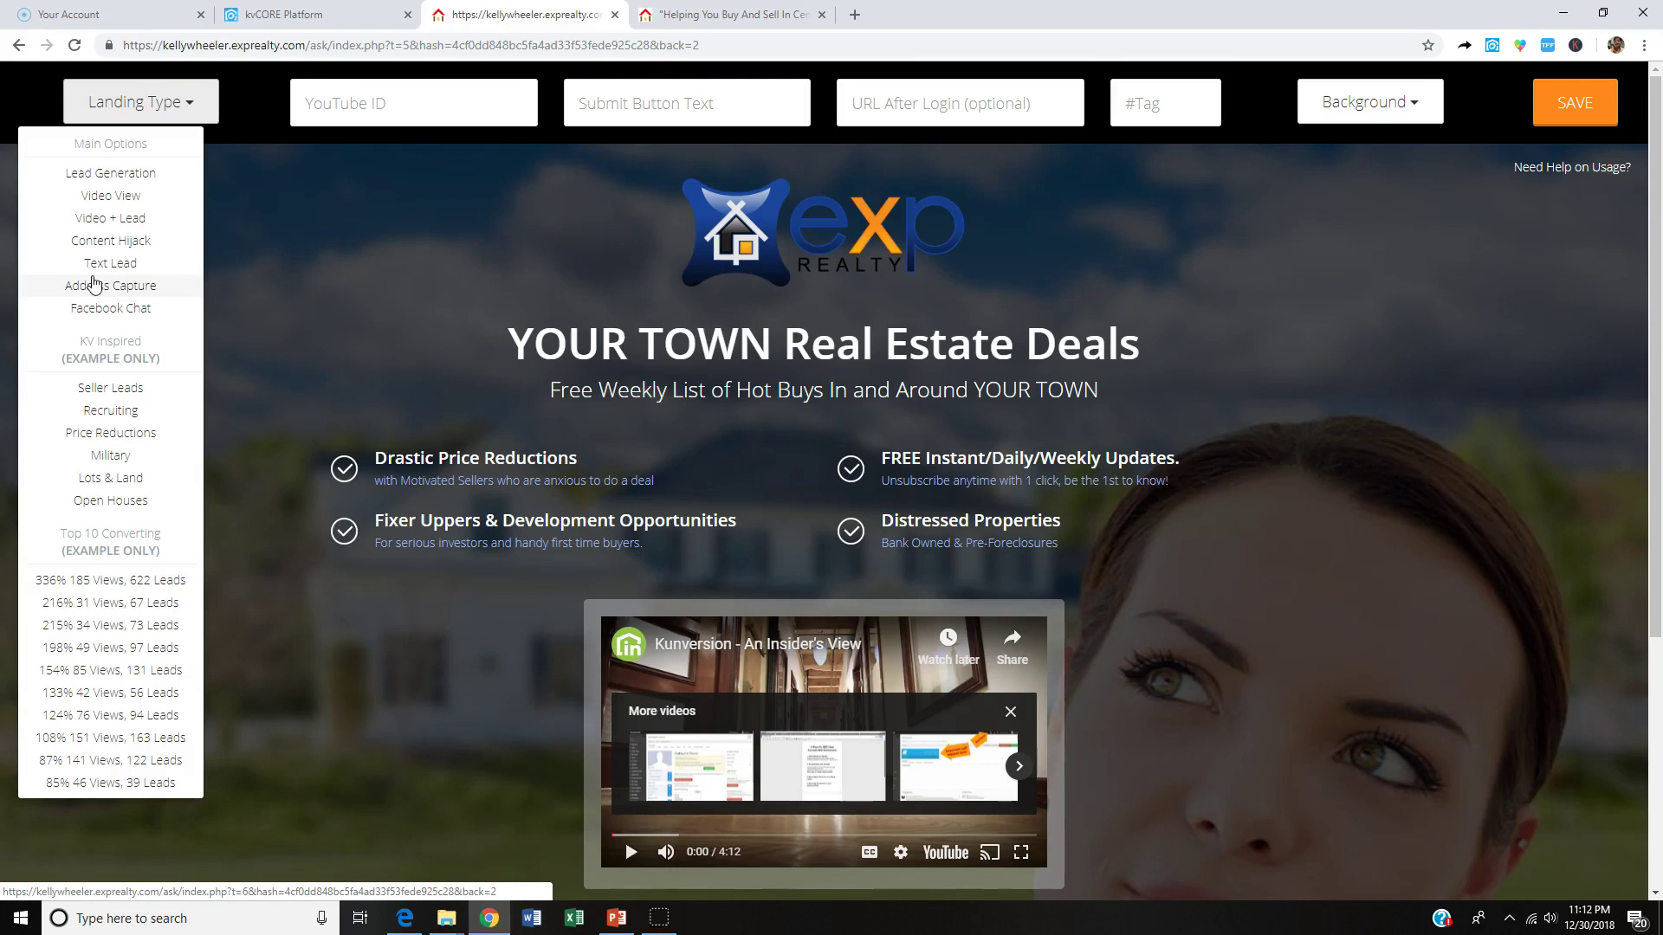
scroll(143, 329, "down", 2)
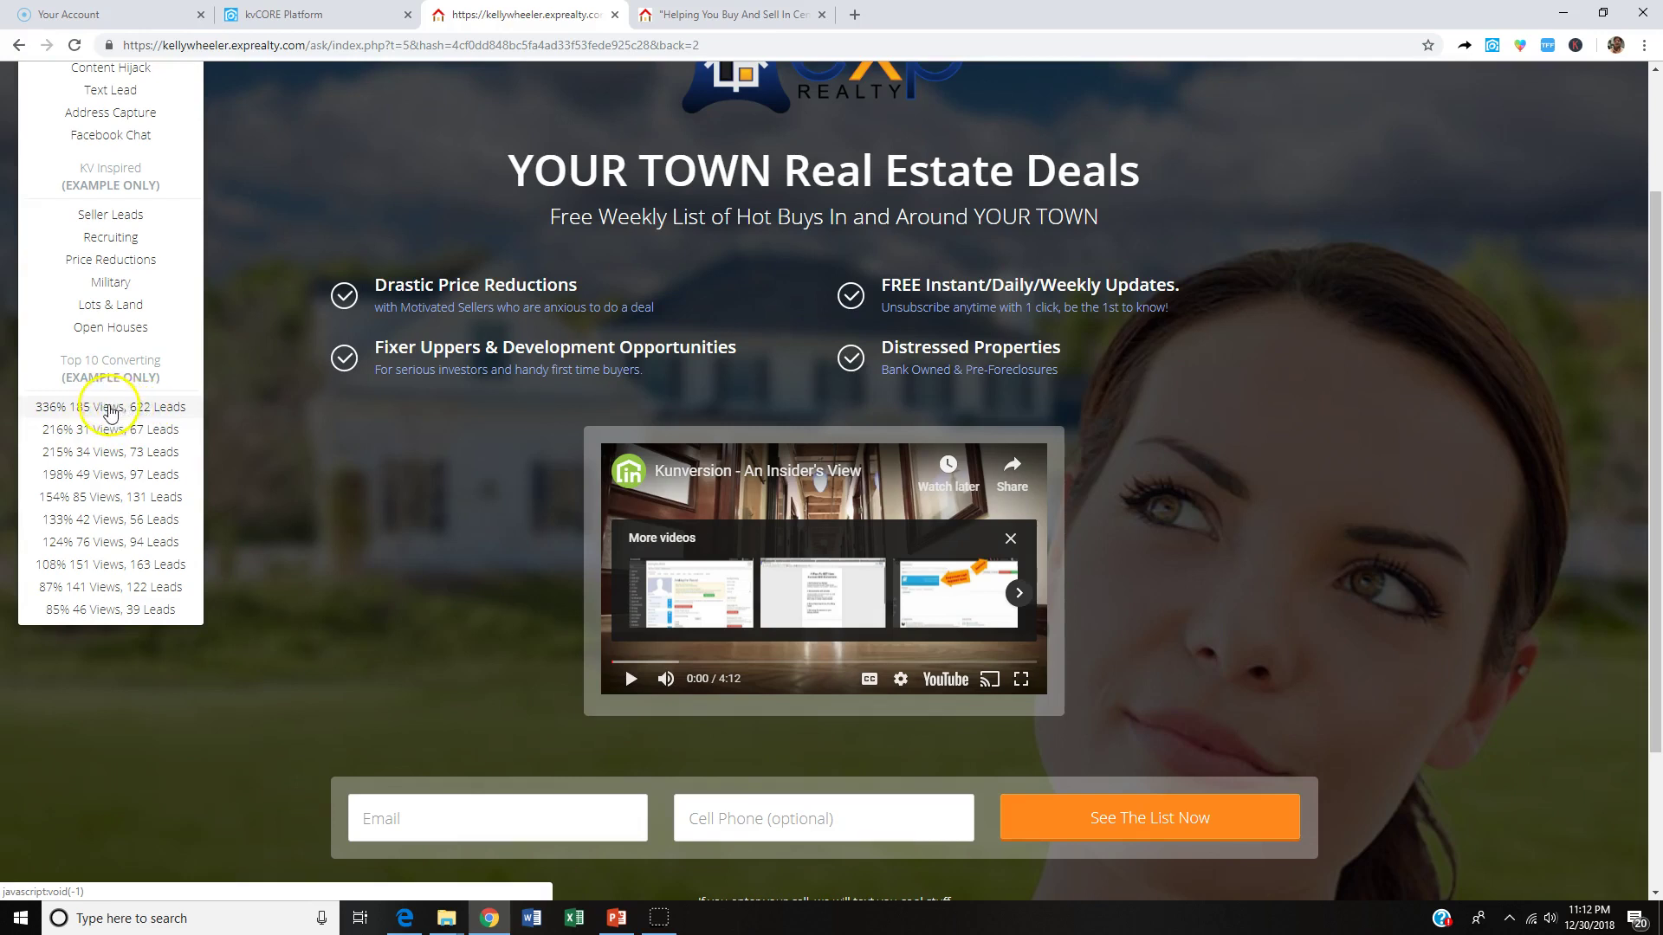
left_click(130, 414)
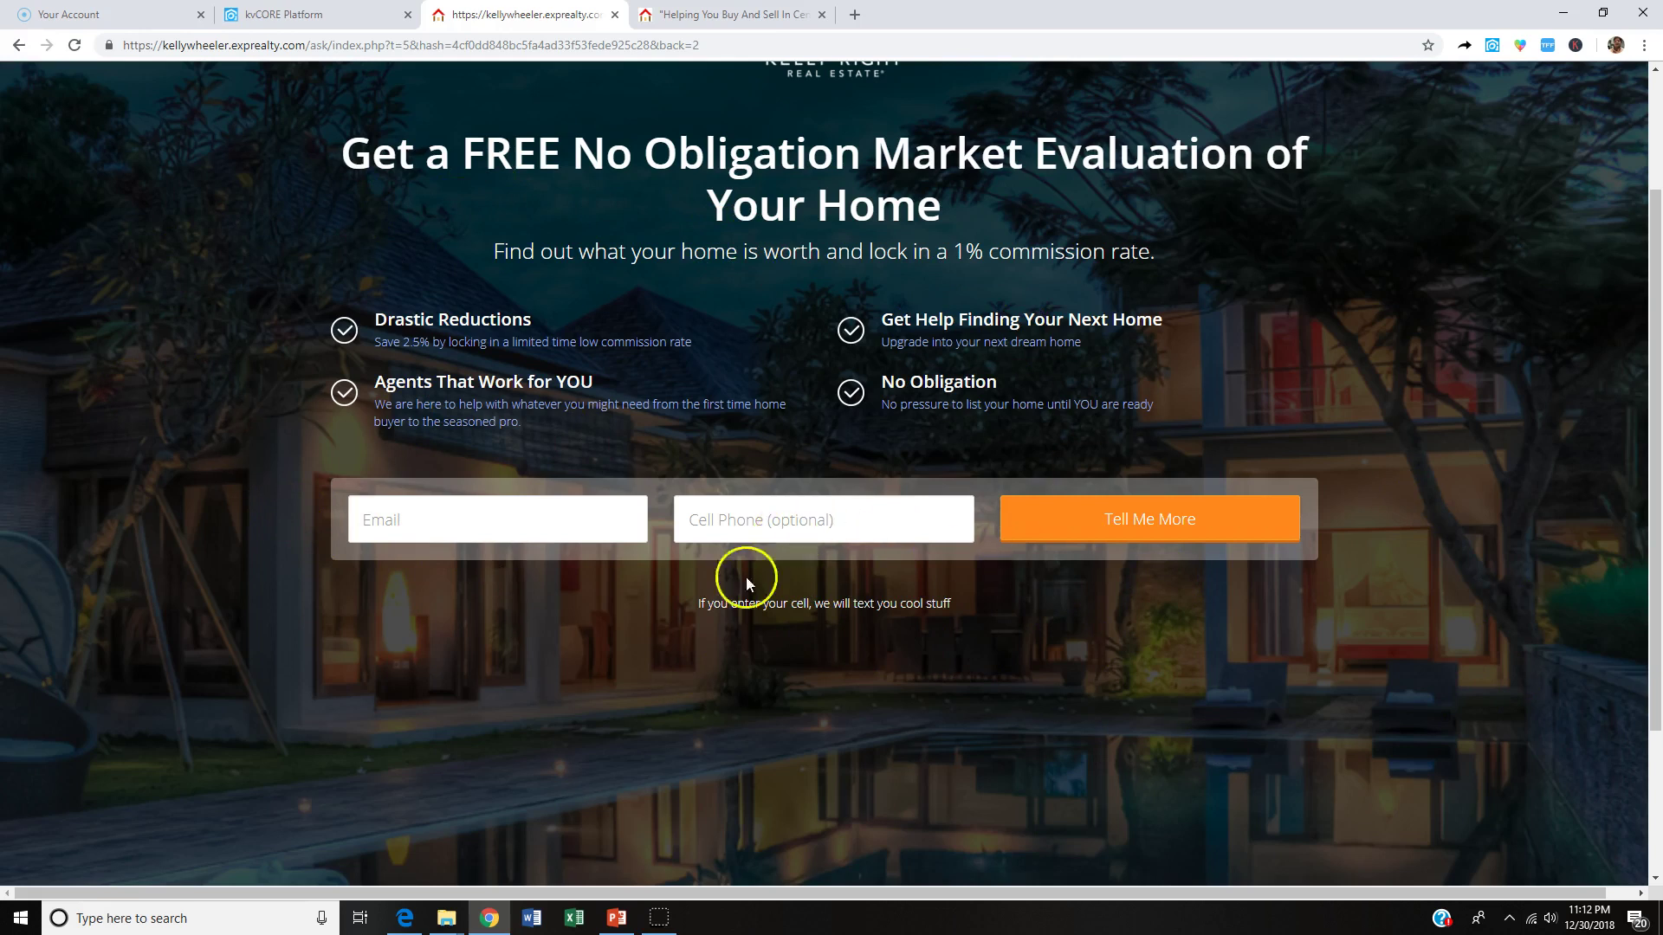
scroll(213, 520, "up", 2)
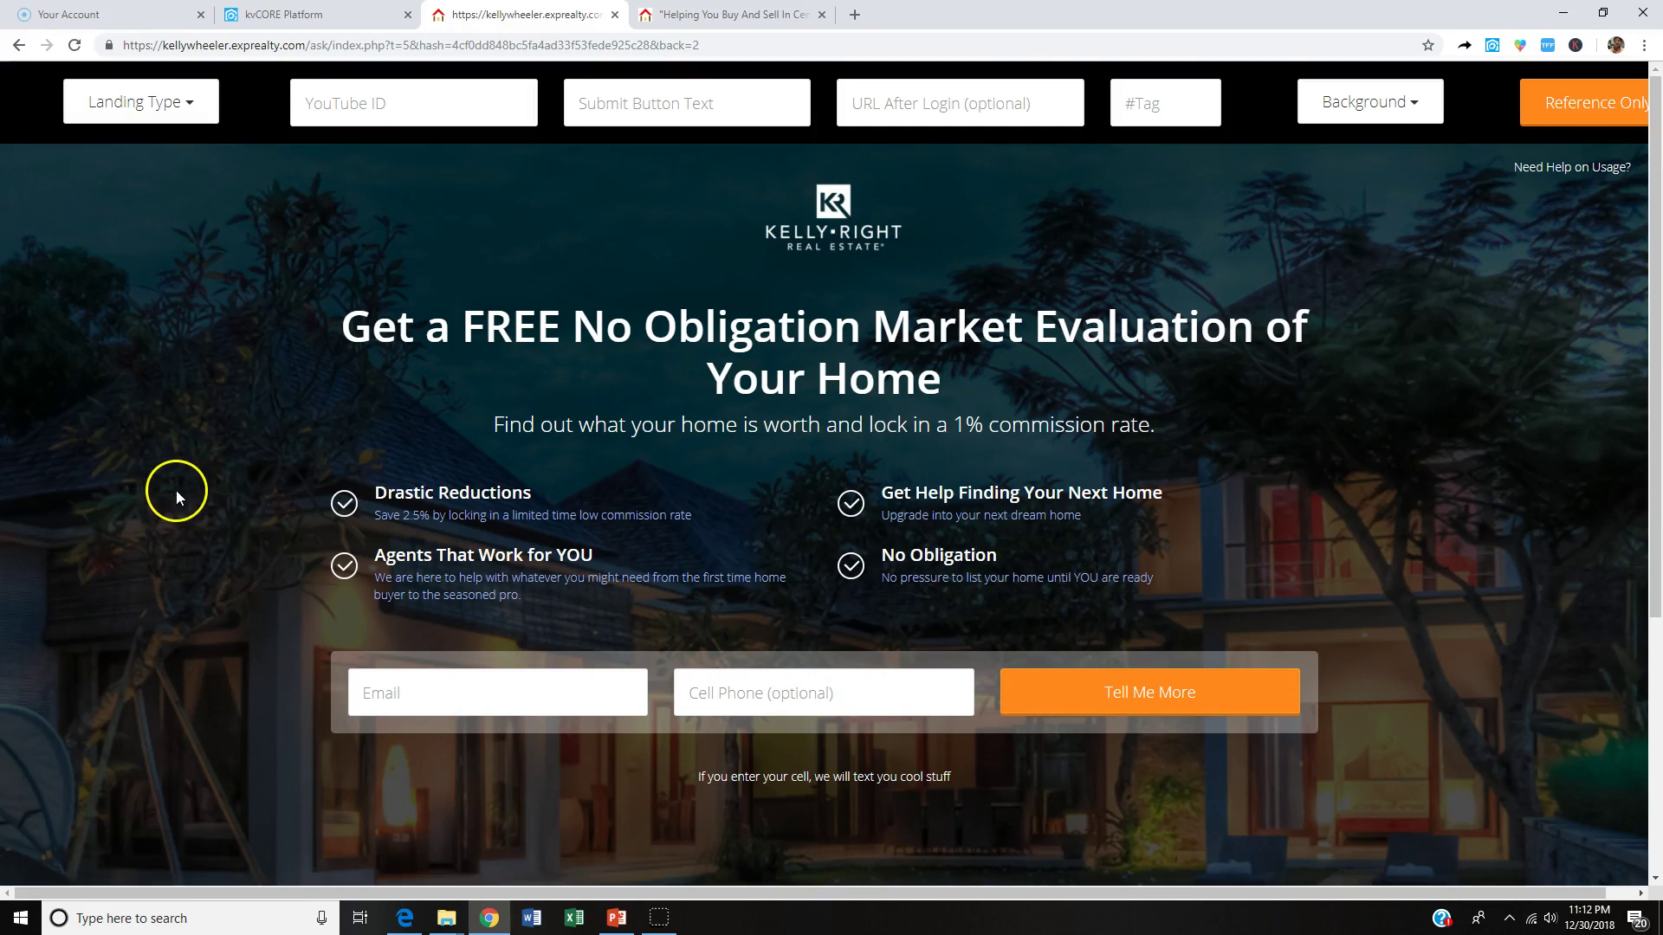
left_click(140, 102)
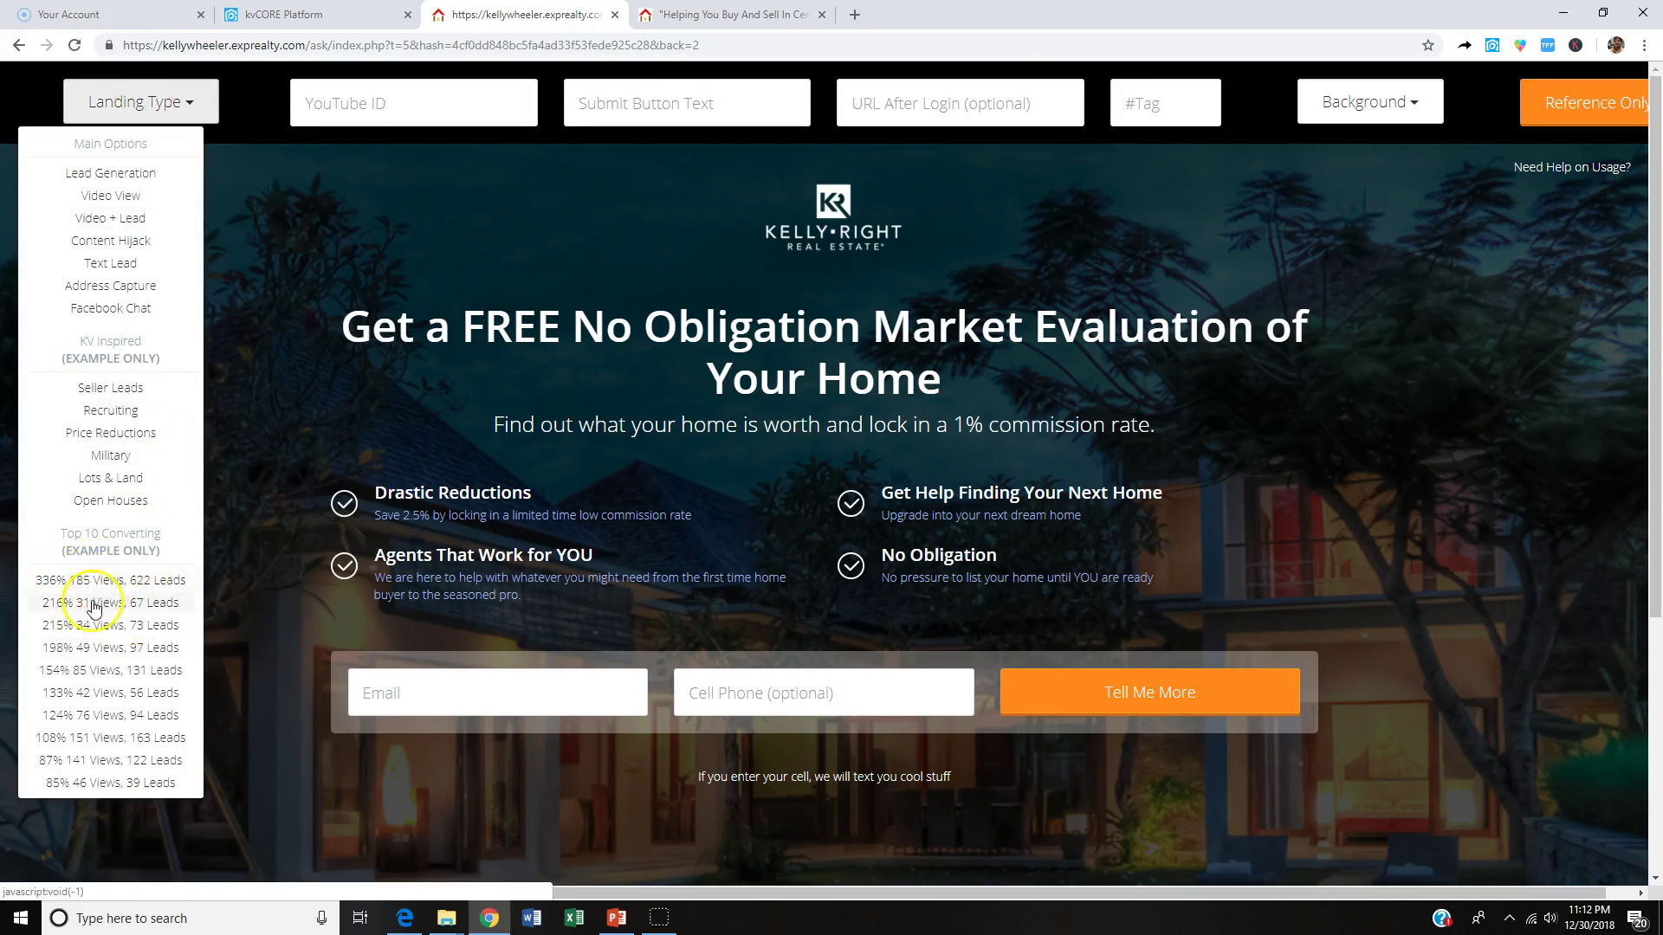
left_click(342, 396)
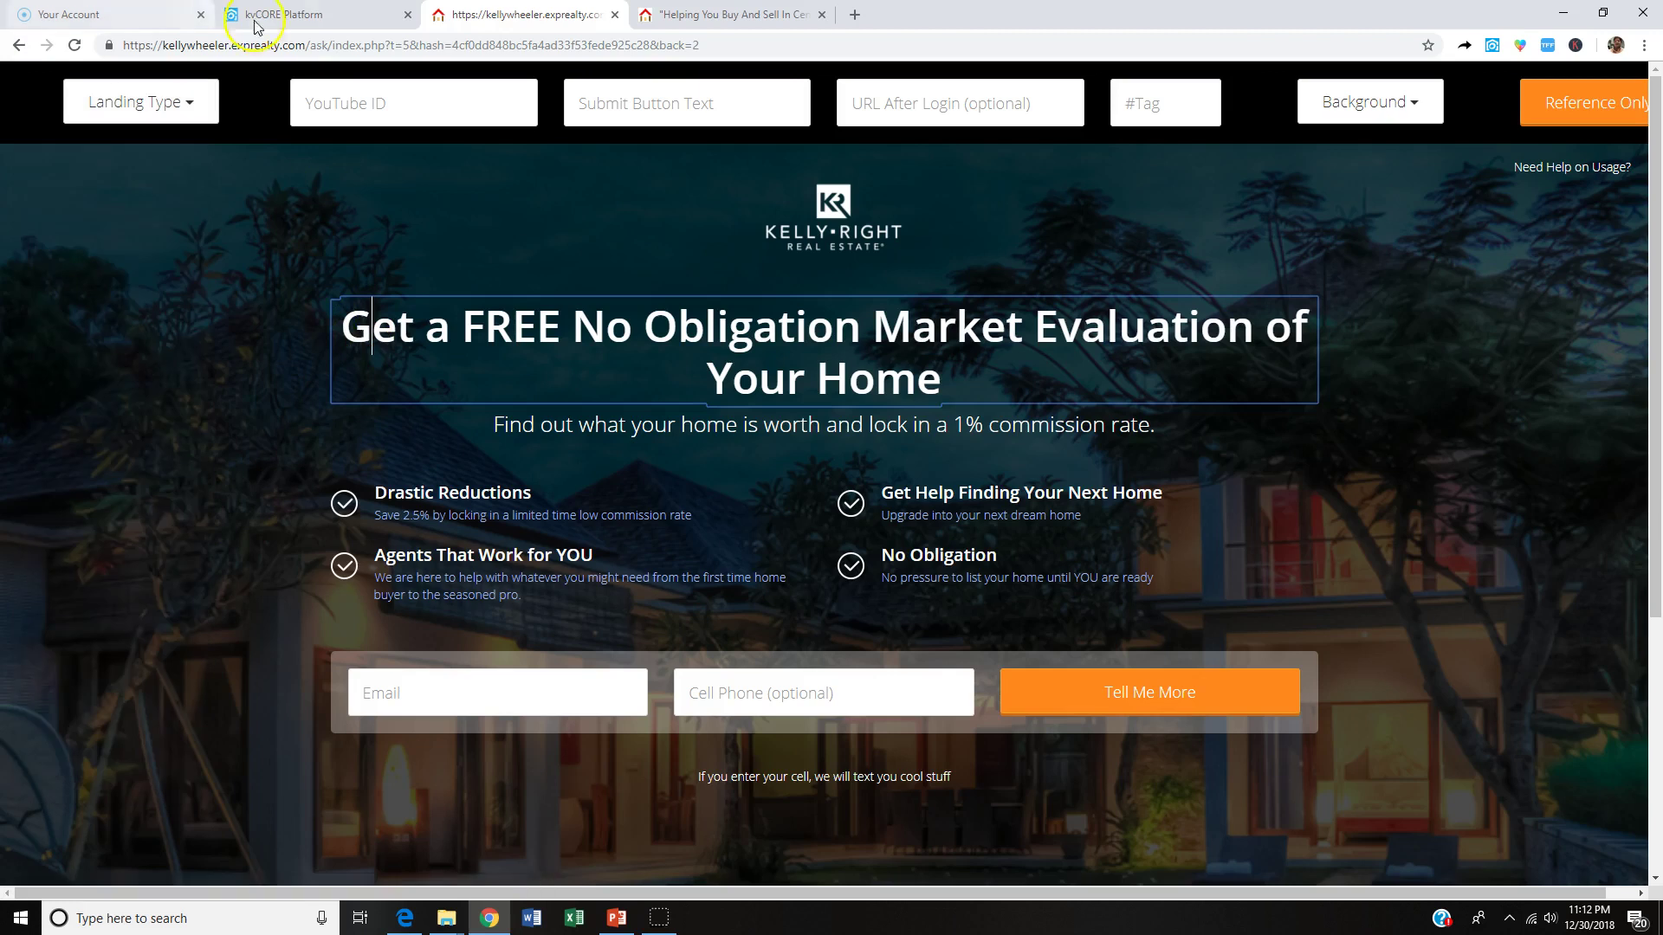
Open Call Capture from Lead Engine to view the office smart number and custom text codes.
left_click(304, 18)
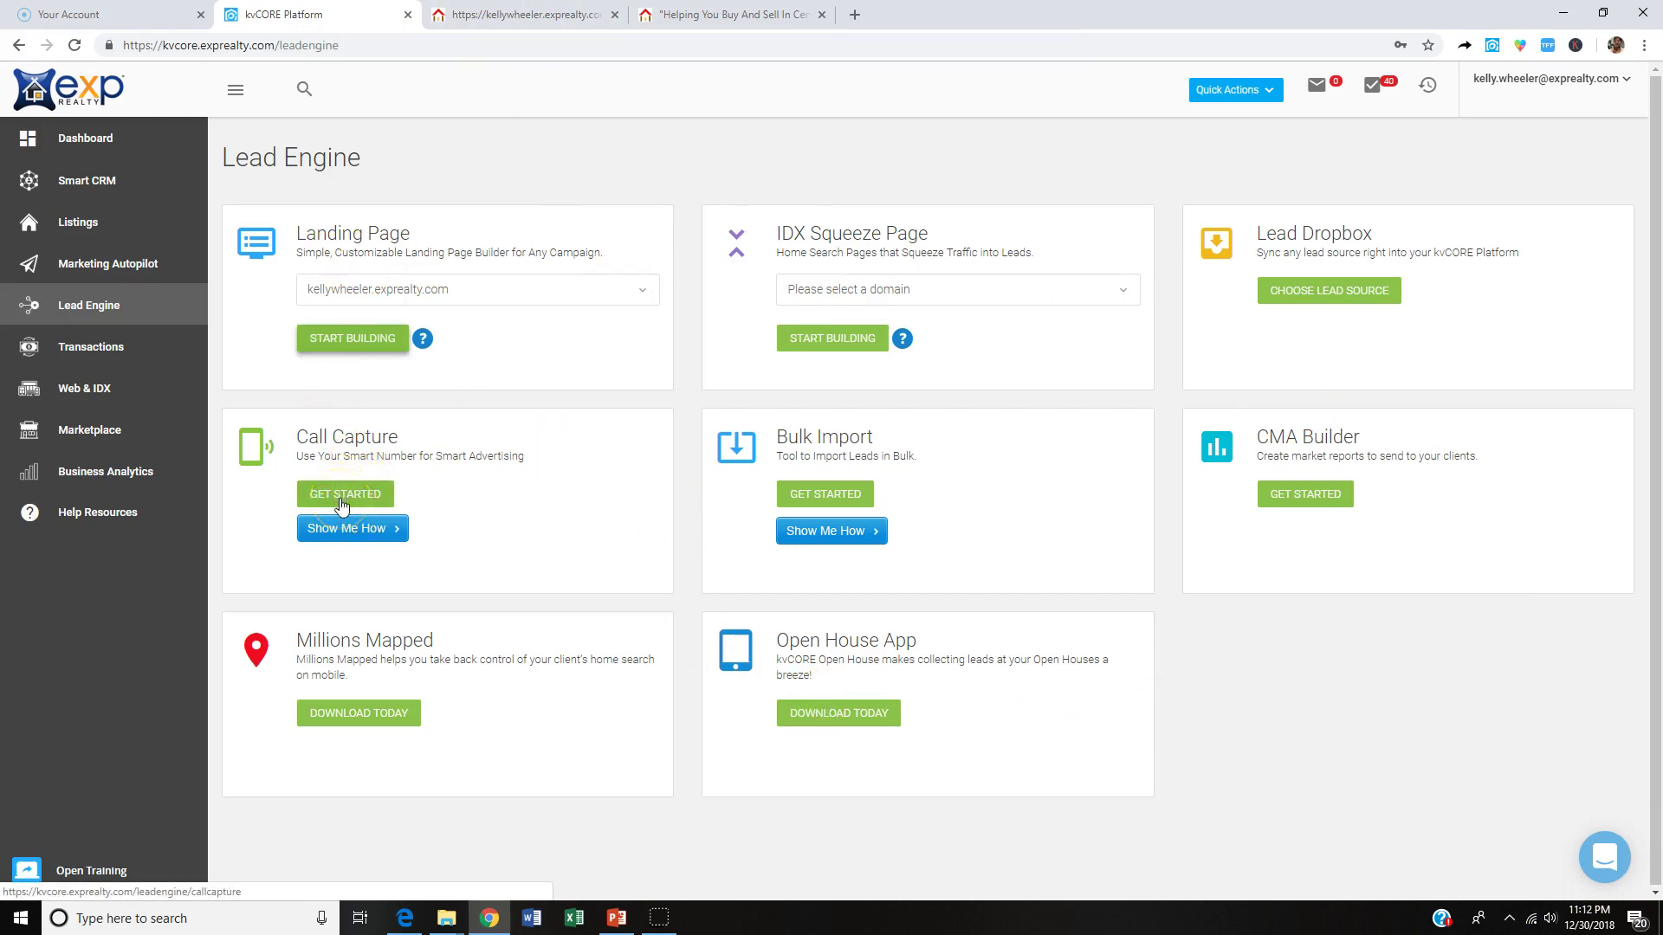
left_click(342, 502)
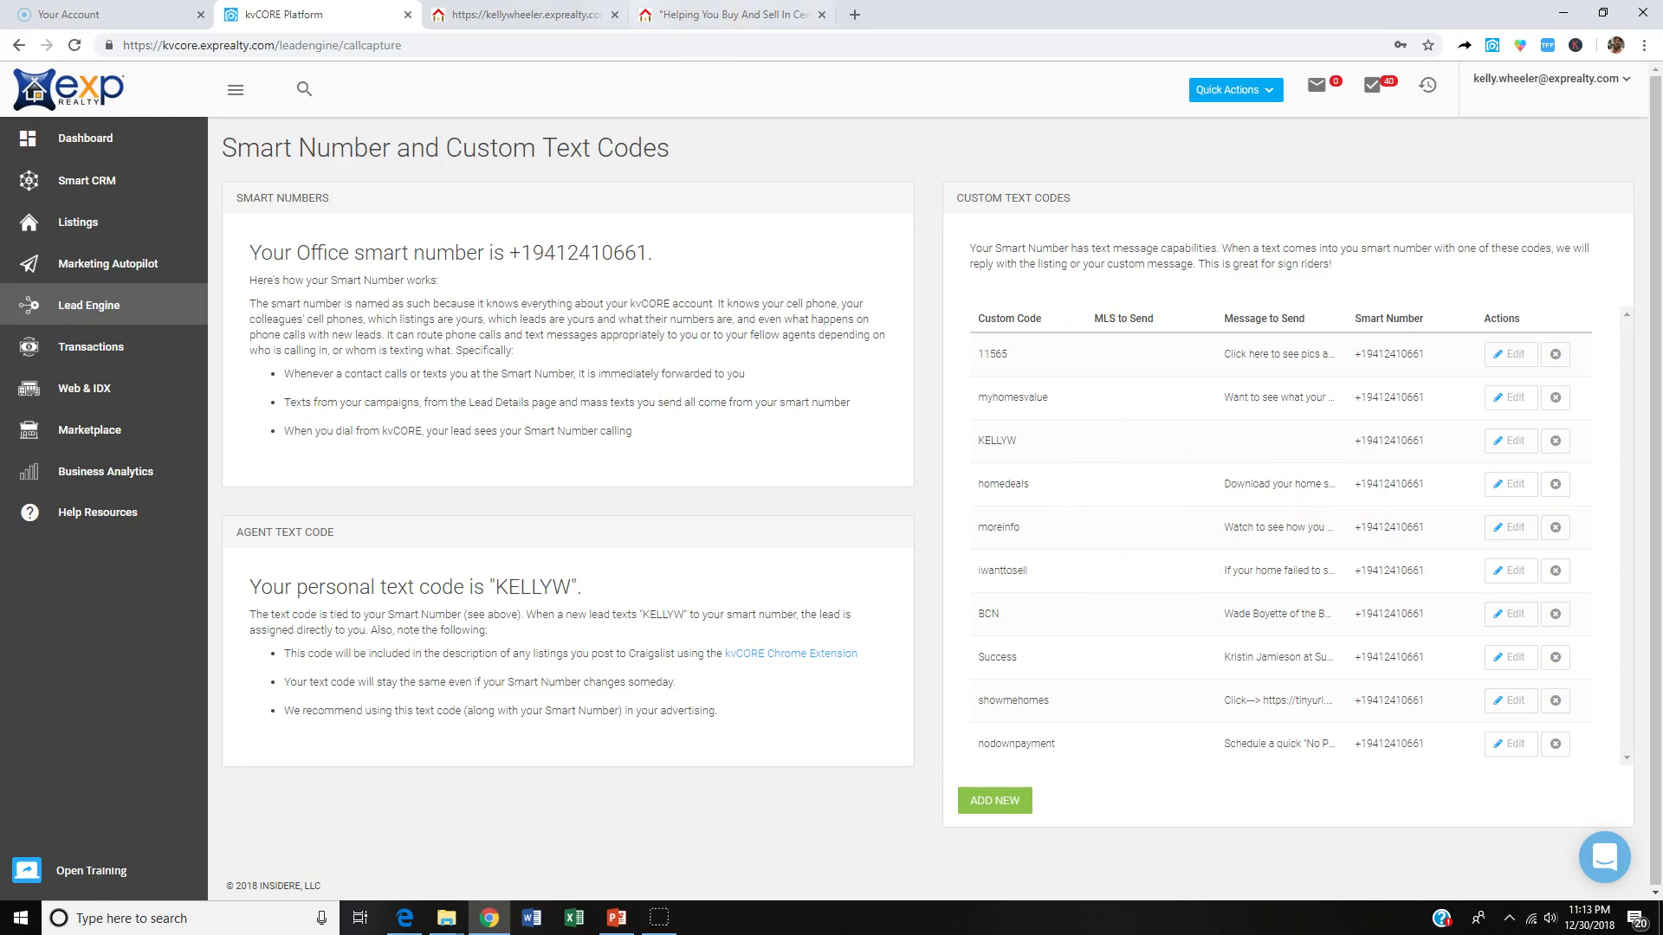
left_click(561, 15)
Switch to the 'Helping You Buy And Sell…' tab showing the agent's eXp Realty Florida homepage.
left_click(706, 15)
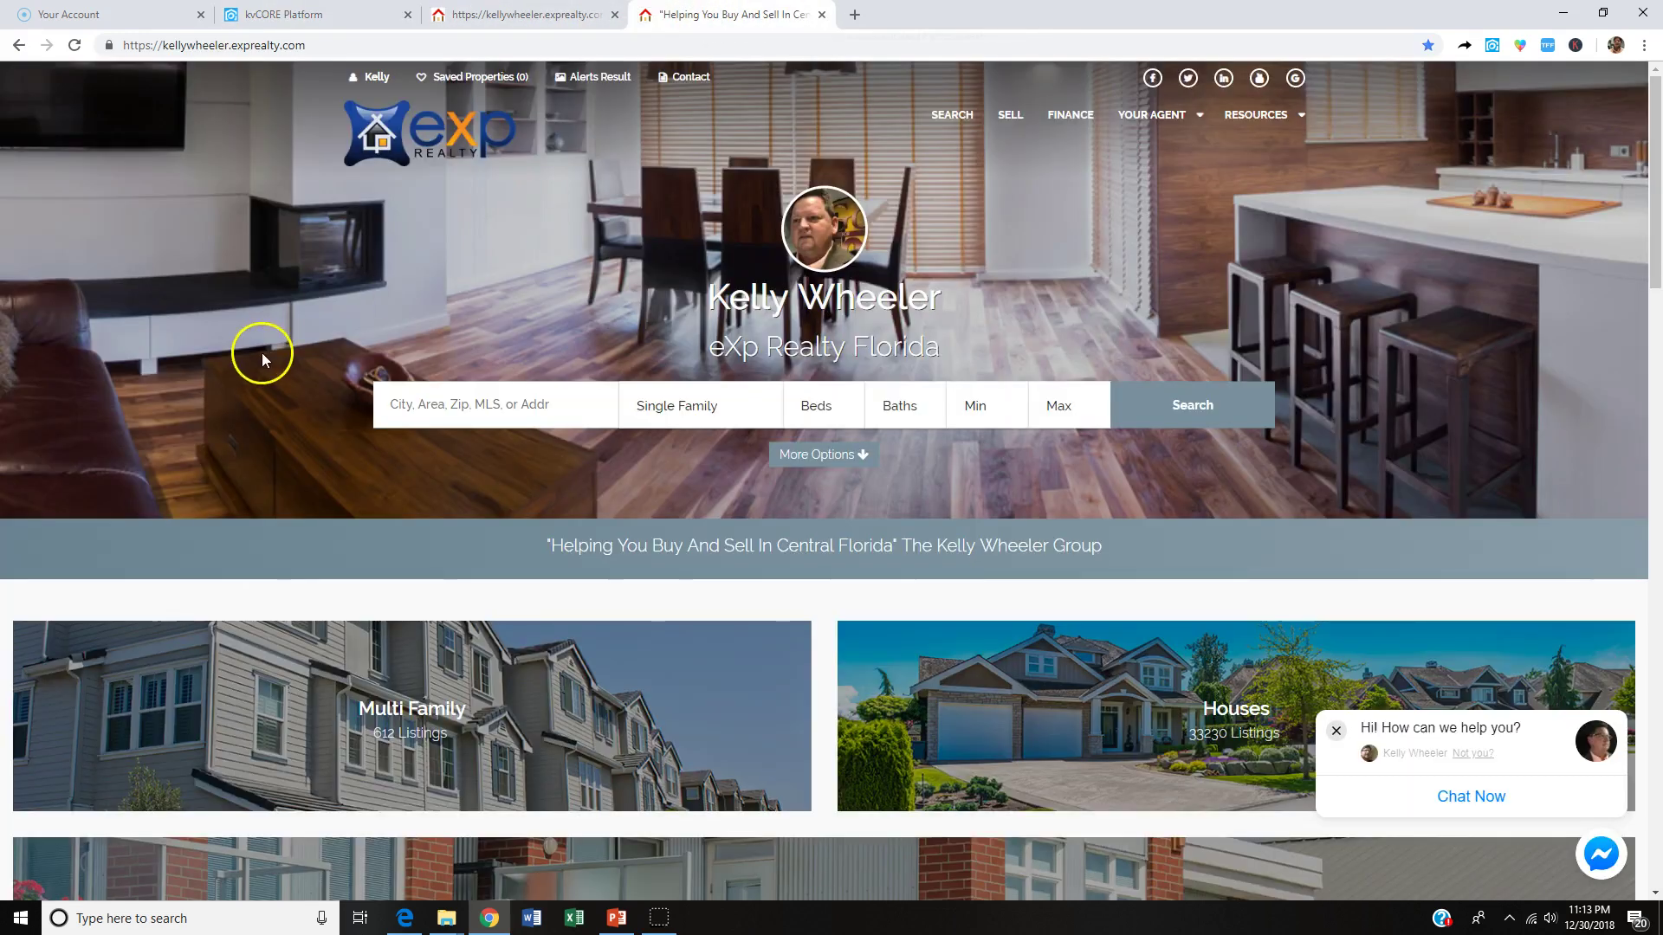